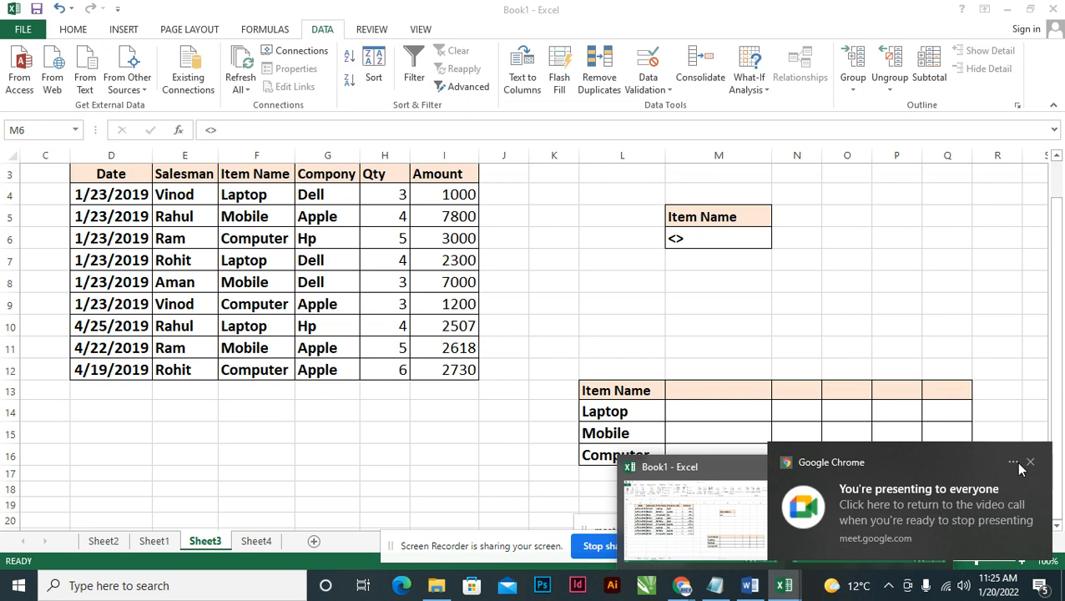
Dismiss the screen-sharing notice and switch to Sheet2 of the Book2 workbook.
left_click(1030, 461)
left_click(750, 585)
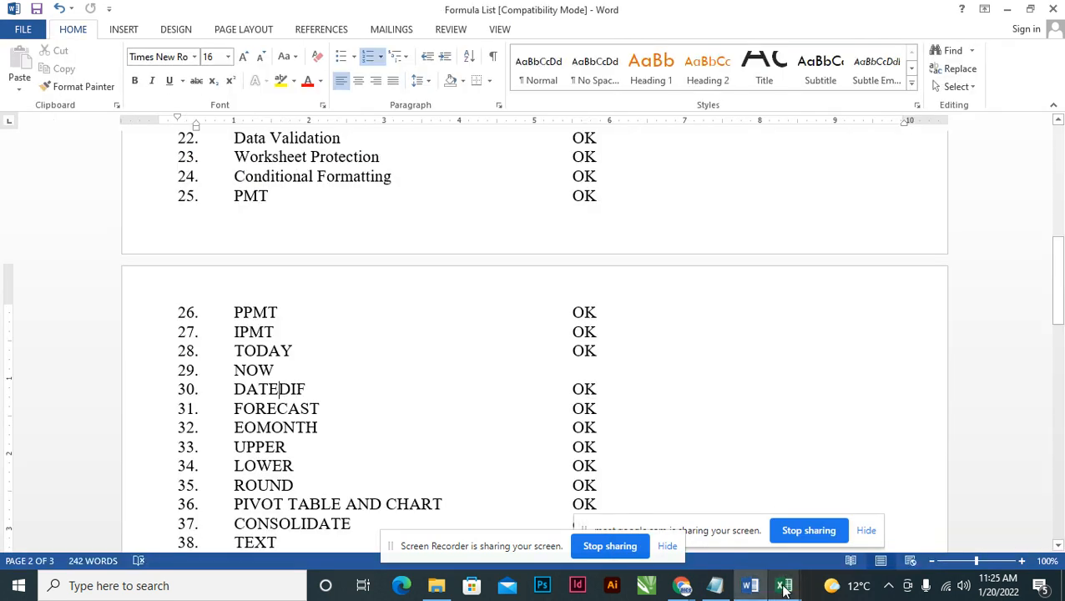
mouse_move(784, 587)
left_click(872, 519)
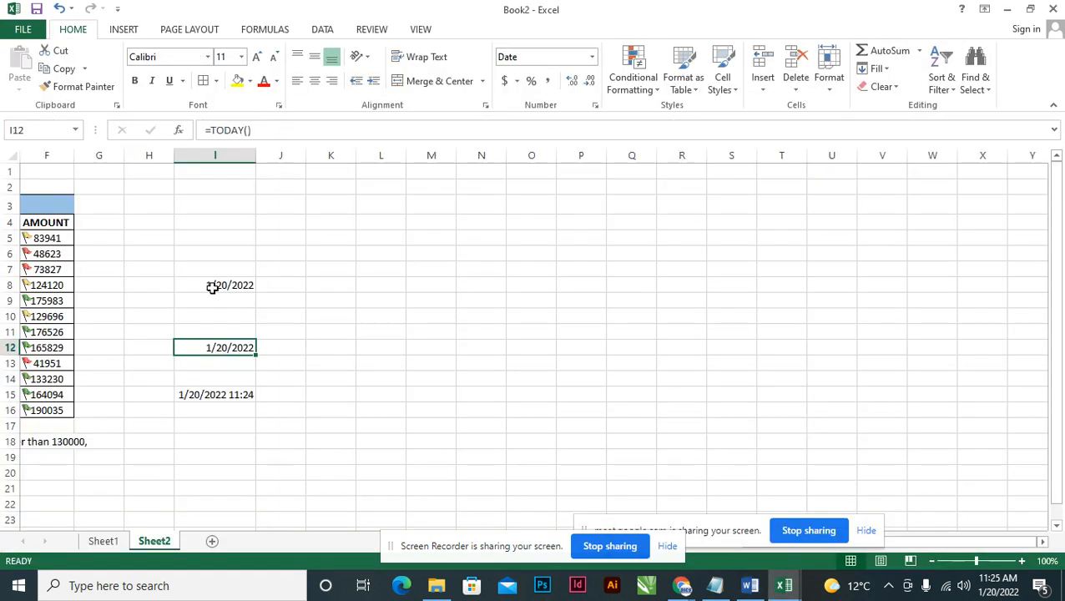
Delete column I along with its dates.
left_click(1042, 544)
left_click(1041, 544)
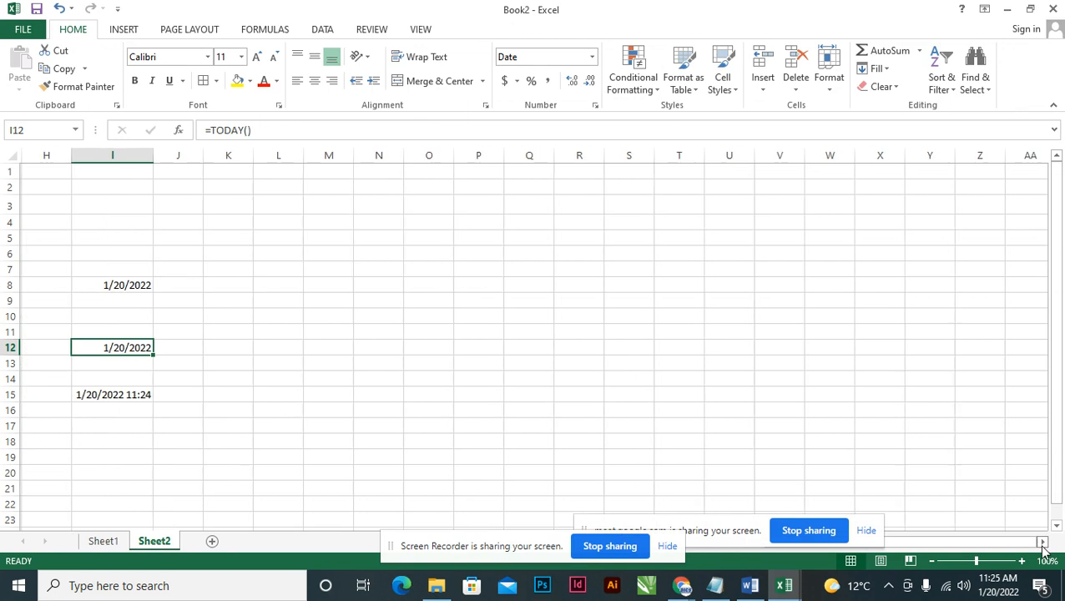
left_click(120, 154)
right_click(120, 154)
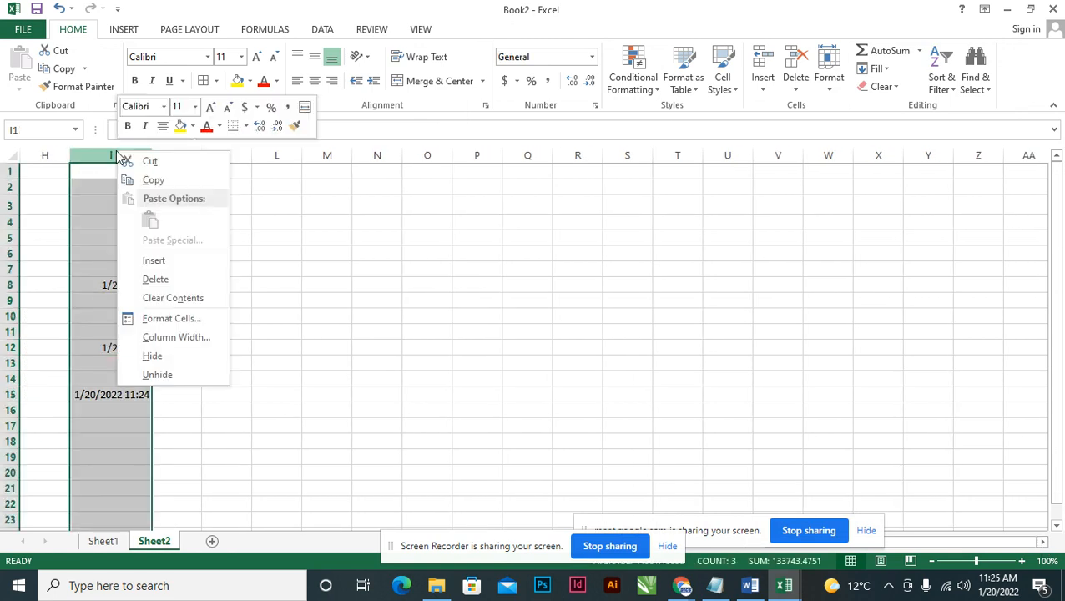
left_click(176, 282)
Add a Name header in K5 and enter the first three people's names in K6:K8.
left_click(187, 238)
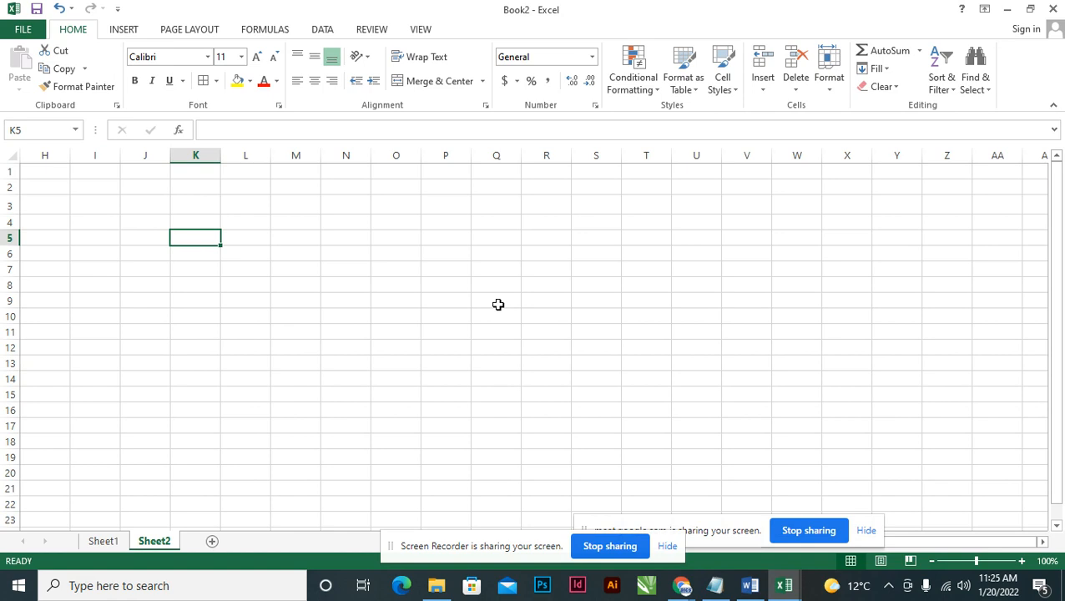
type("nAME")
key("Return")
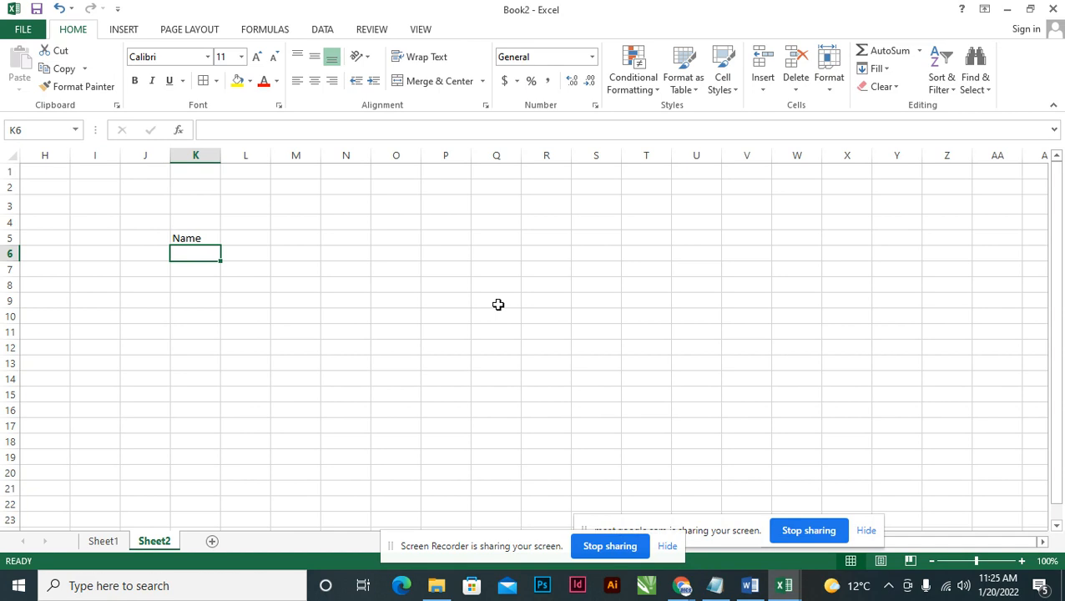
type("Subendu")
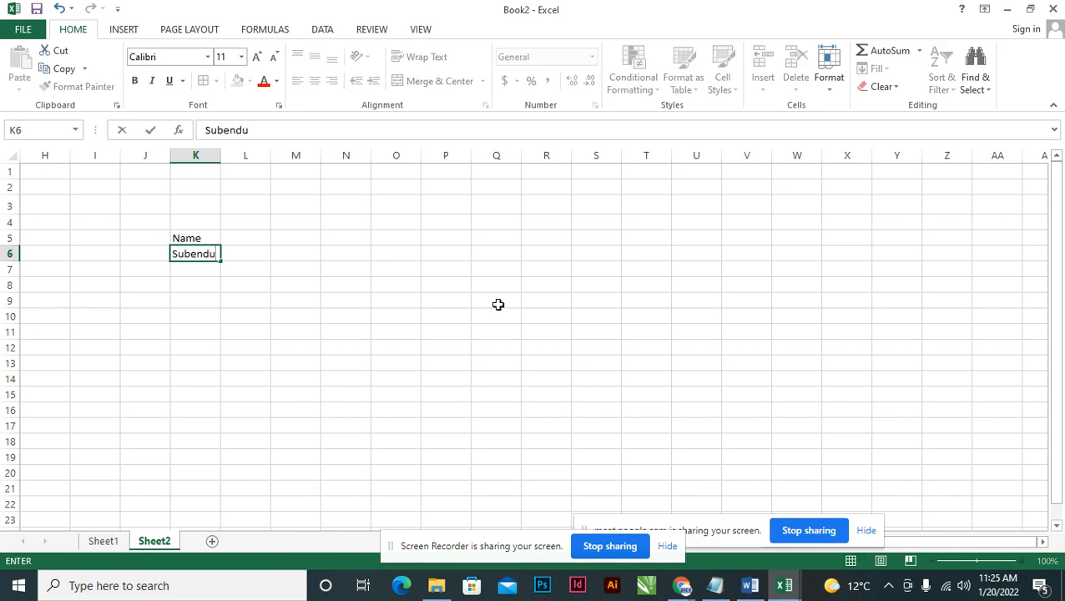
key("Return")
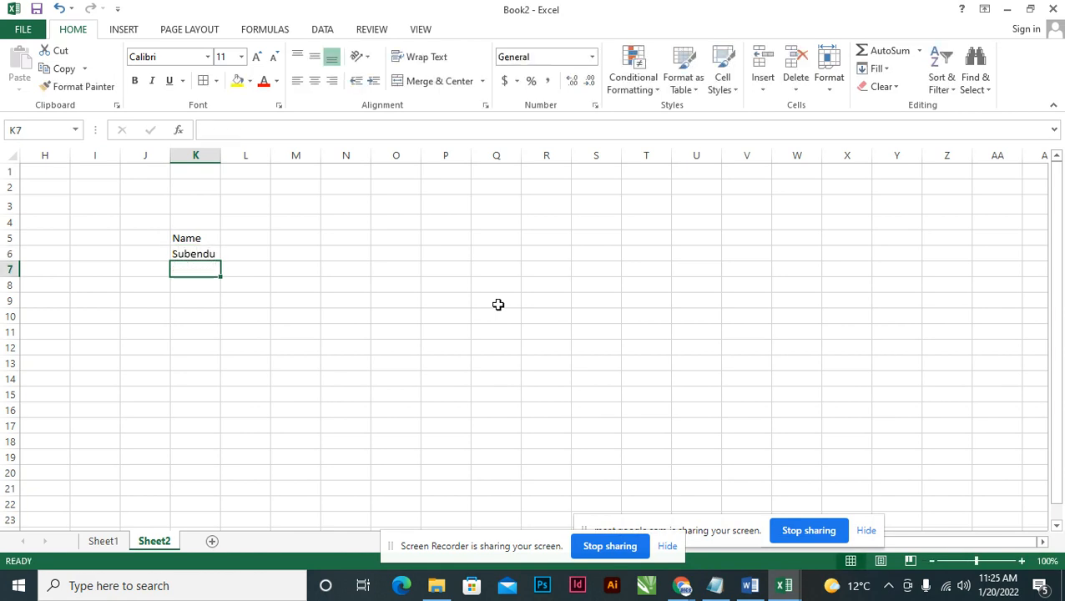
type("Preeti")
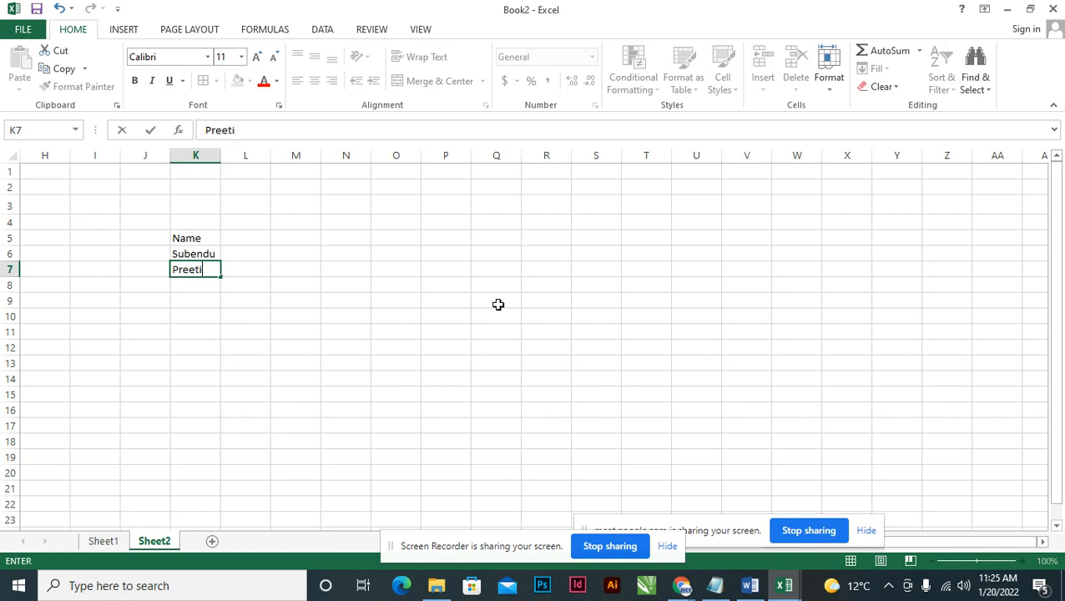
key("Return")
type("Rudransh")
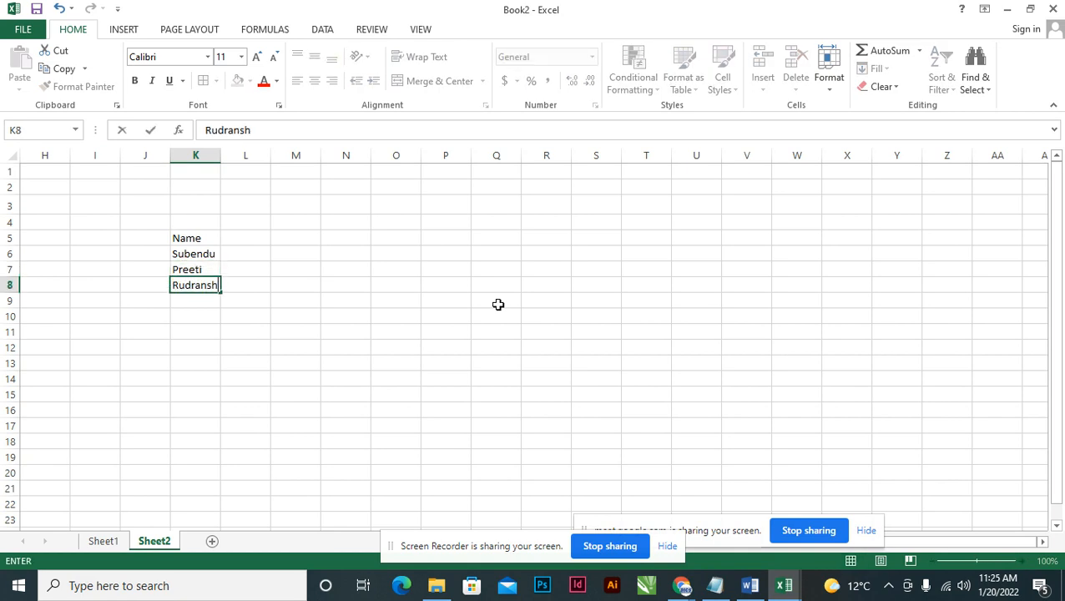
key("Return")
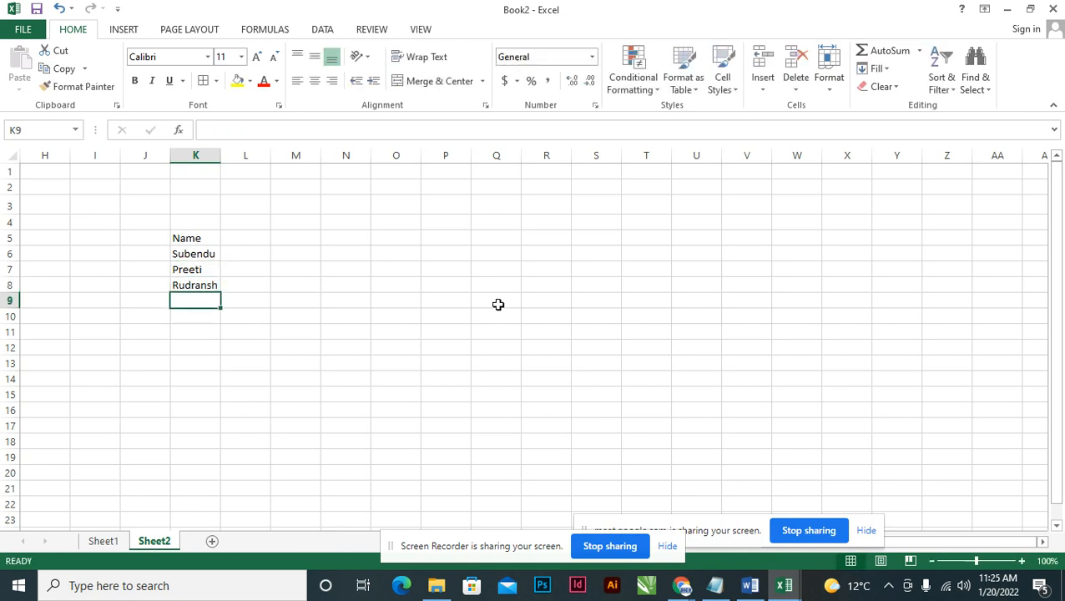
Enter five more people's names down K9:K13, completing the list of eight.
type("Simran")
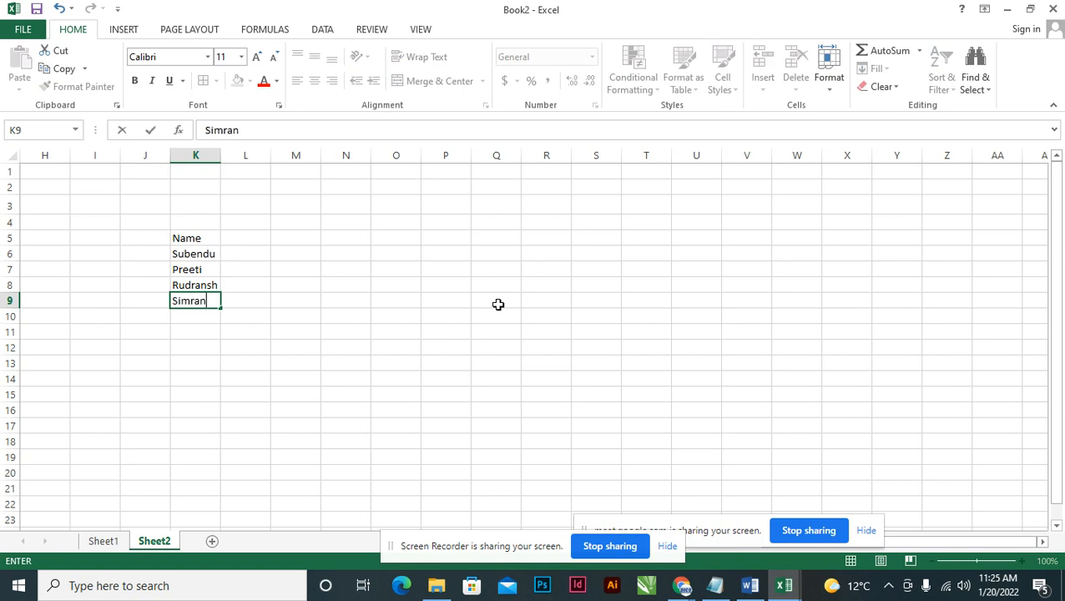
key("Return")
type("Sagufta")
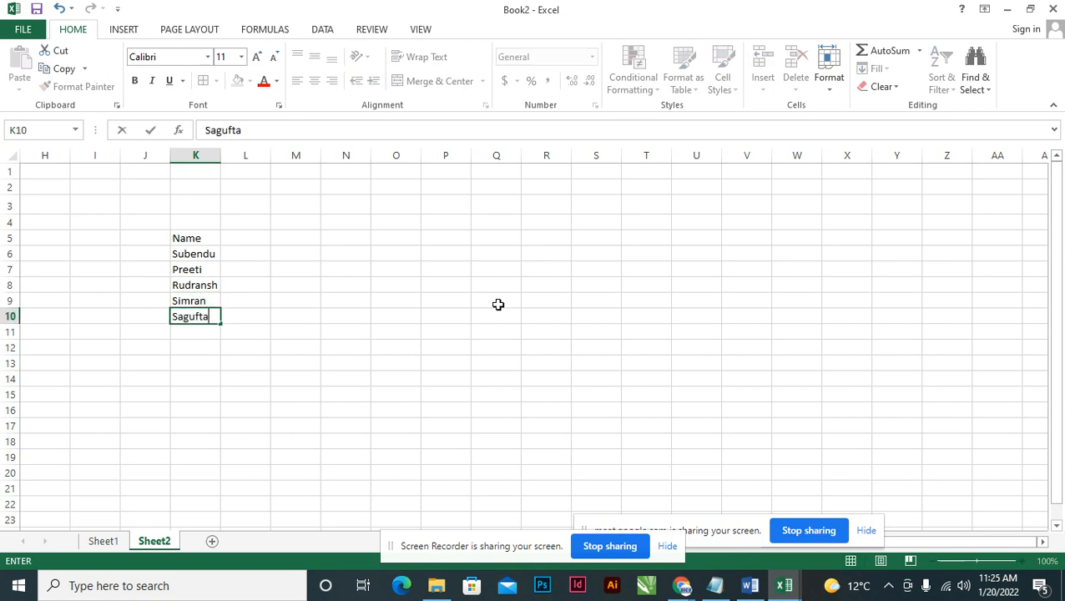
key("Return")
type("Khusi")
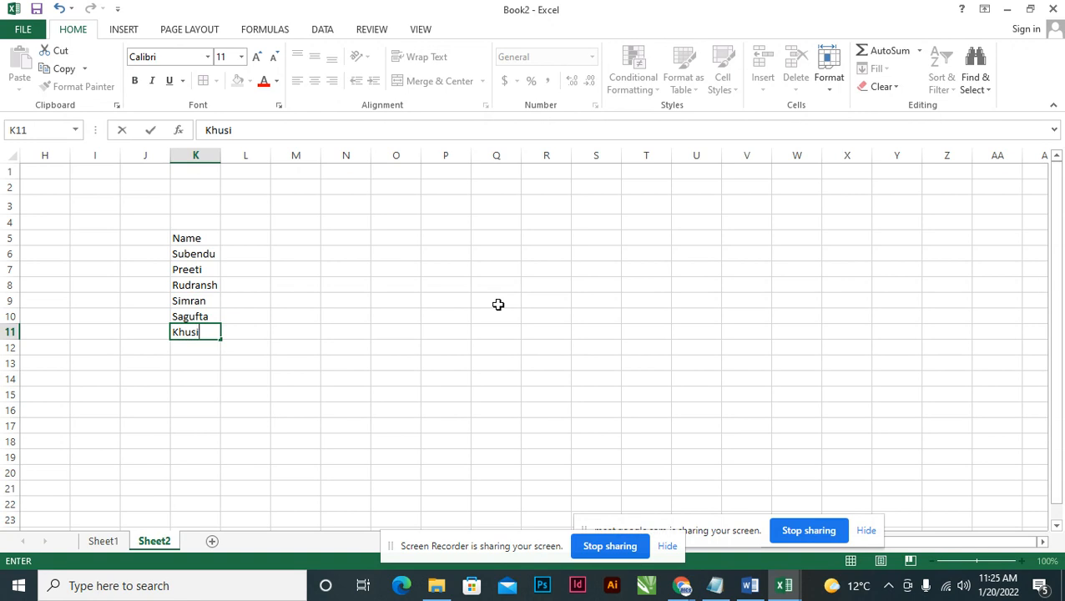
key("Return")
type("Arushi")
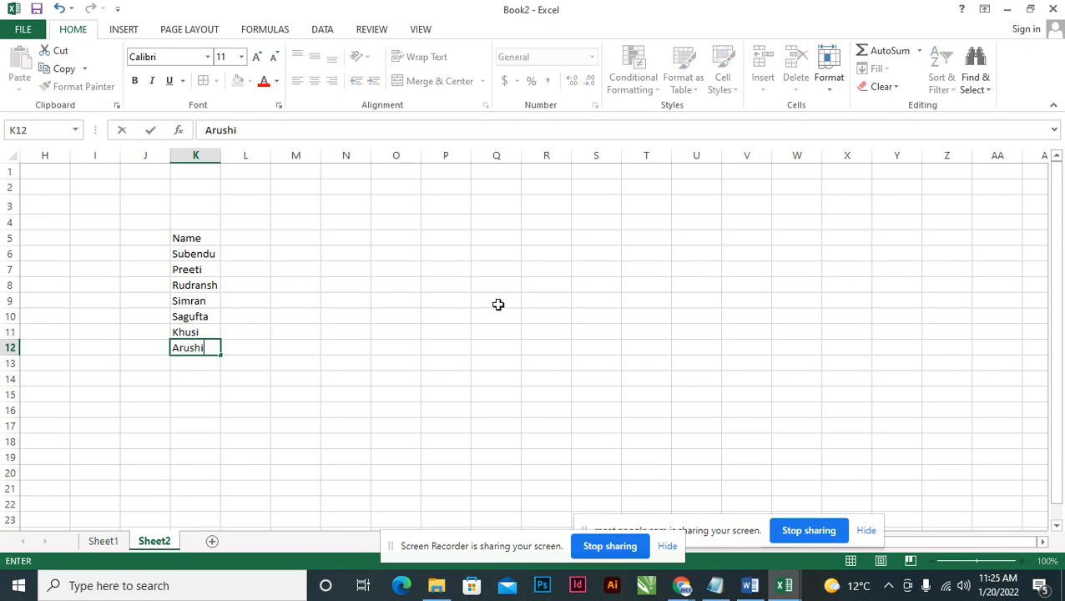
key("Return")
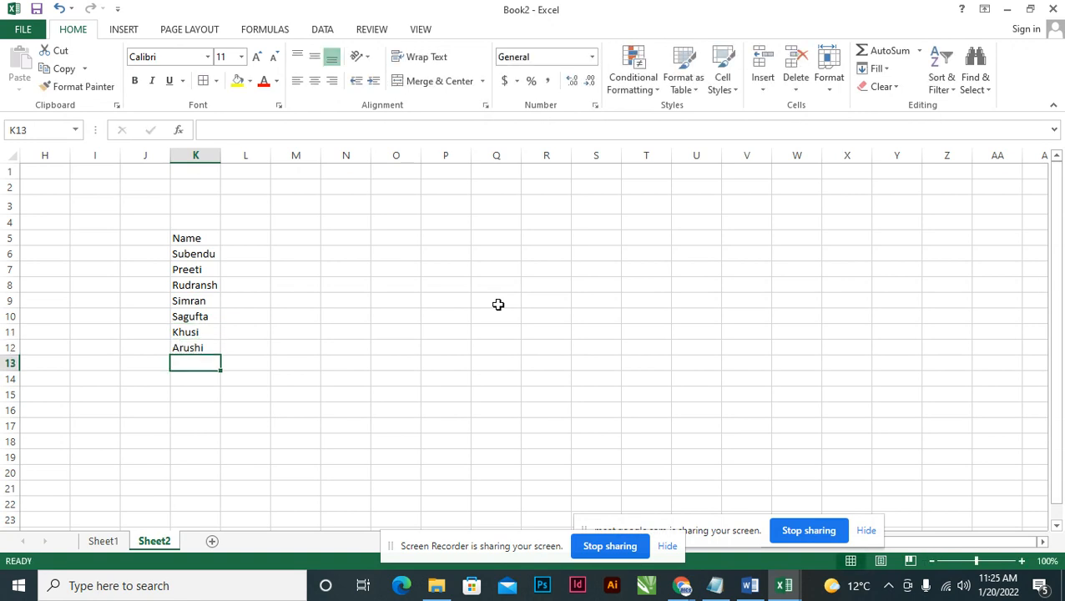
type("Sahil")
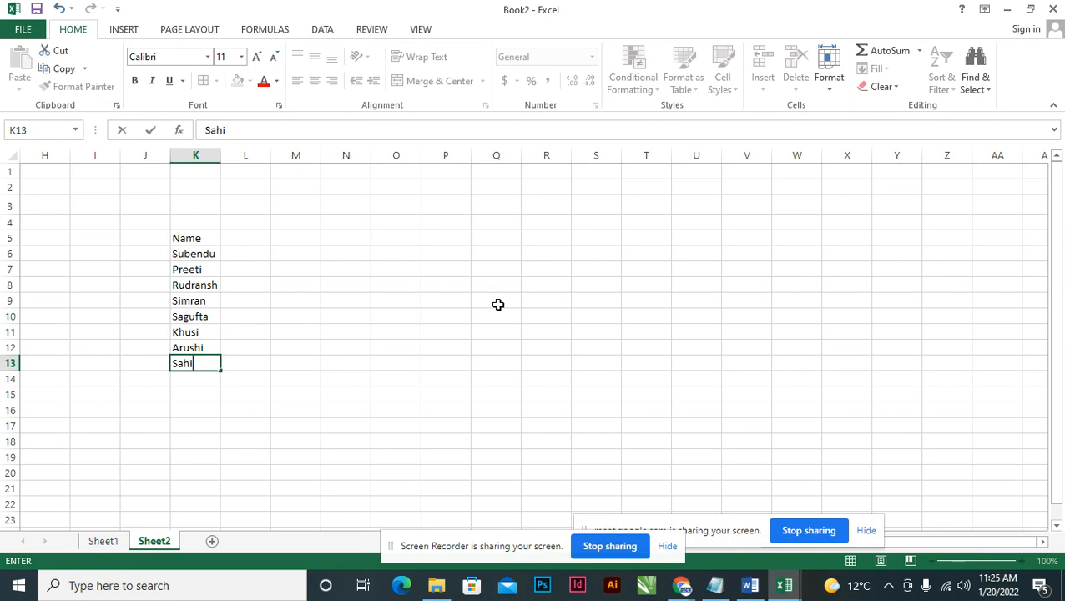
key("Return")
key("Up")
key("Up")
key("Up")
key("Up")
key("Up")
key("Up")
key("Up")
key("Up")
key("Up")
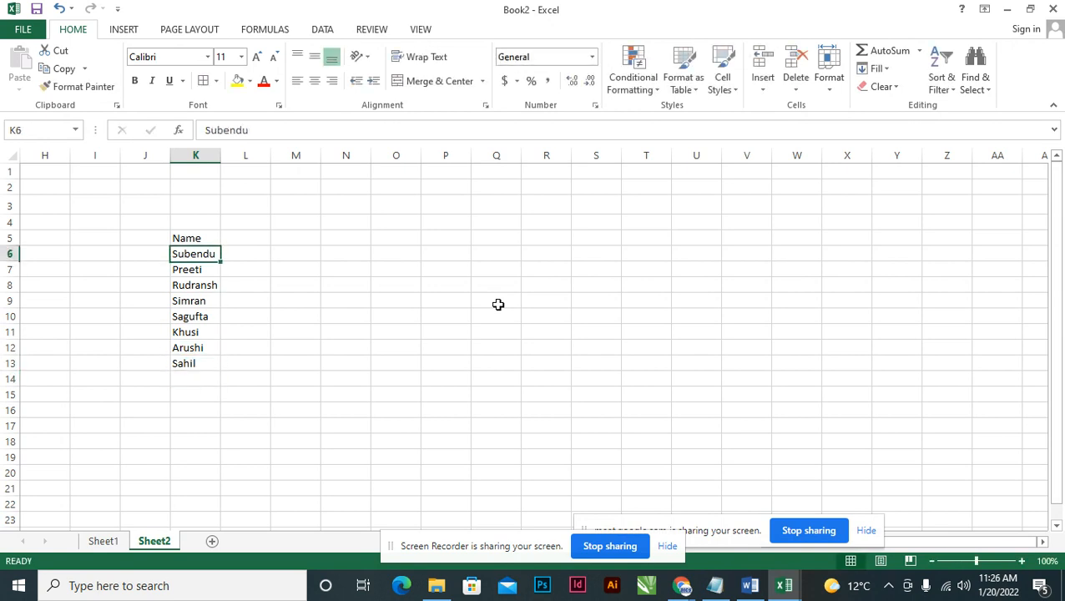
key("Right")
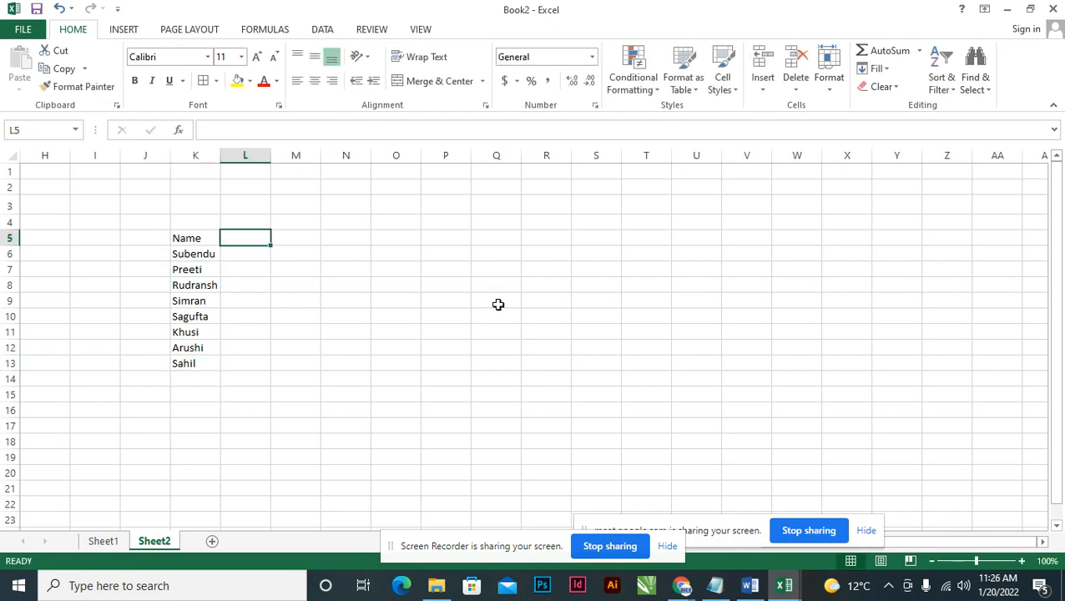
Enter 8/15/2002 in L6, widen column L, and add a D.O.B header in L5.
key("Down")
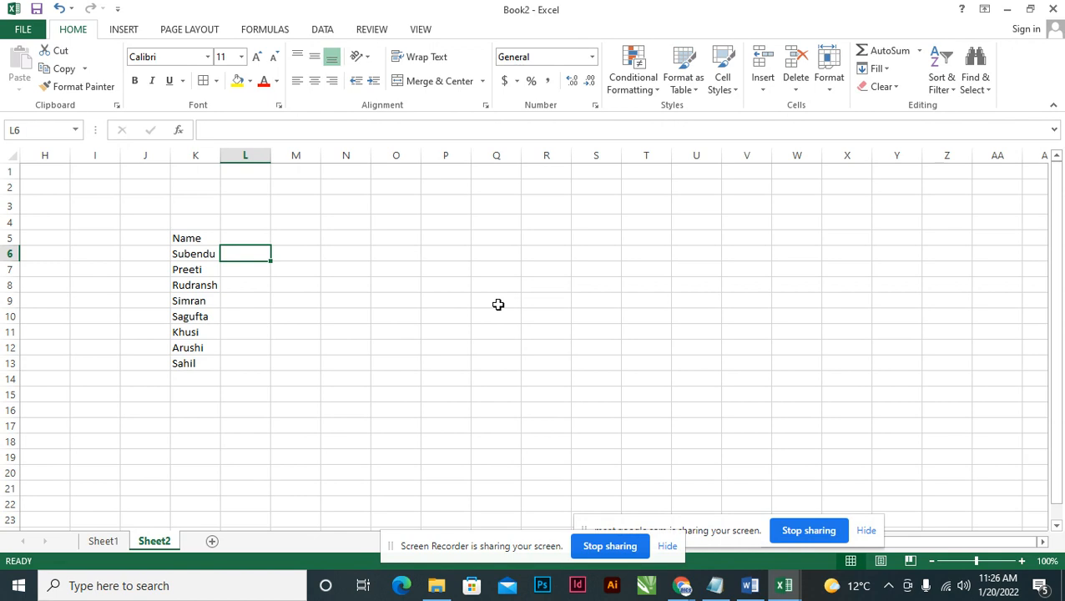
type("08/15")
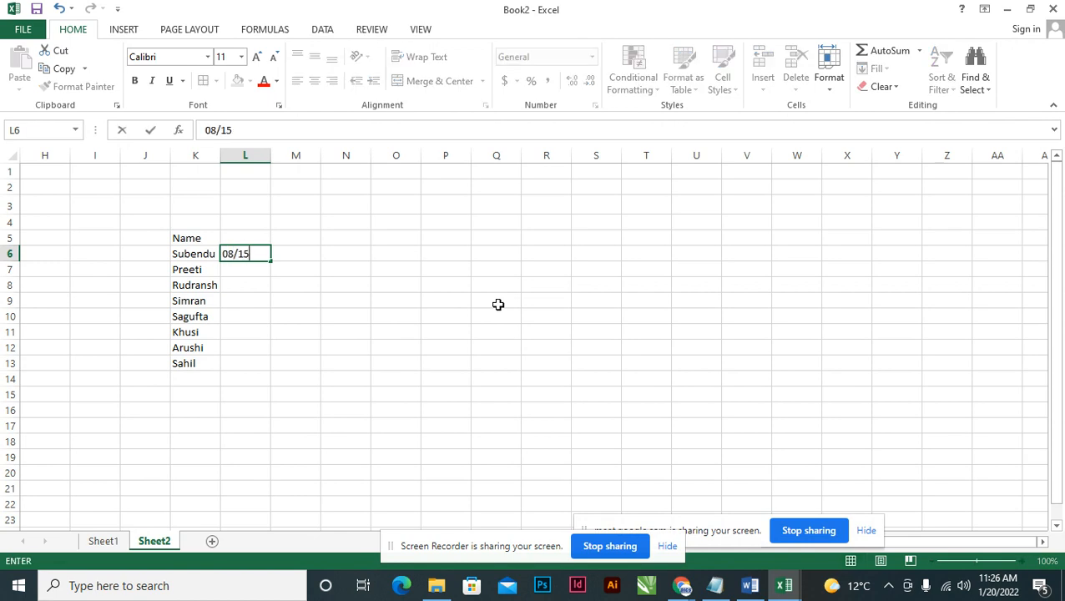
type("/2002")
key("Return")
left_click_drag(272, 155, 302, 159)
left_click(252, 237)
type("D.O.B")
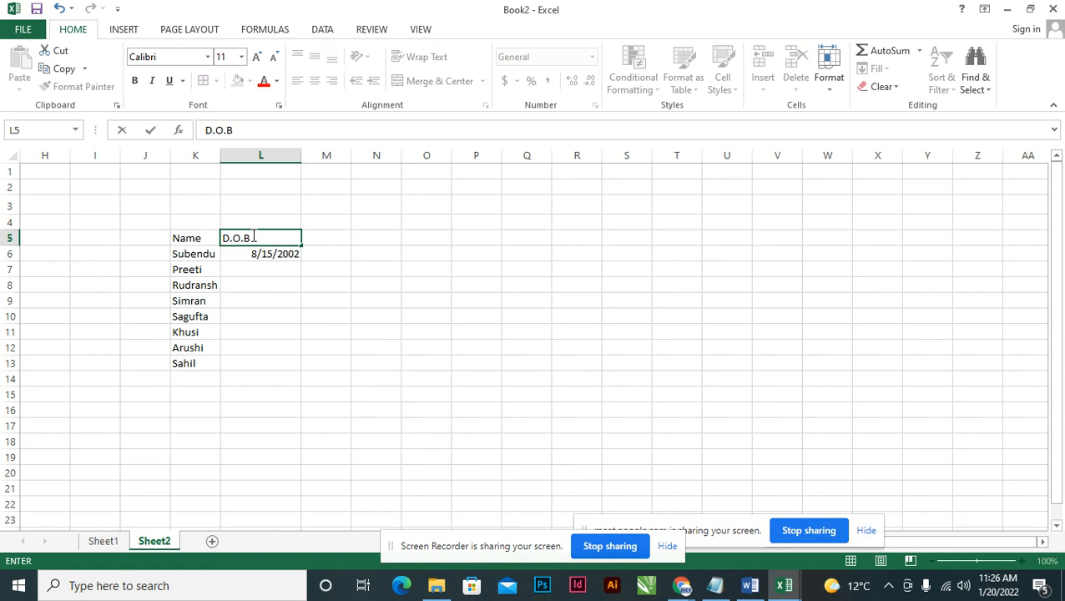
key("Return")
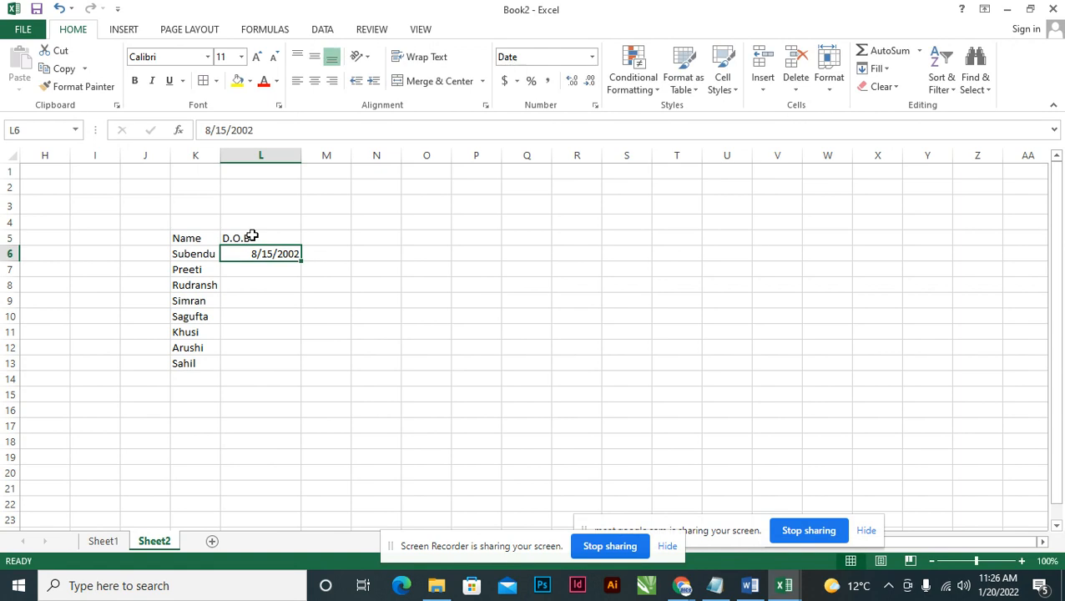
Enter the birth dates 6/28/2002 in L7 and 5/29/2001 in L8.
key("Return")
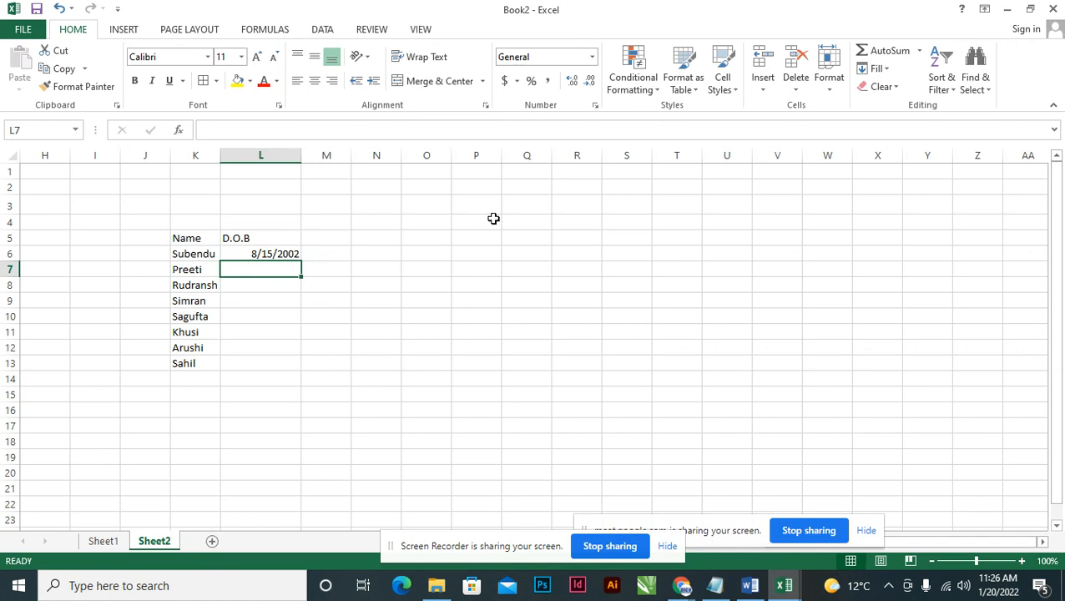
type("06/")
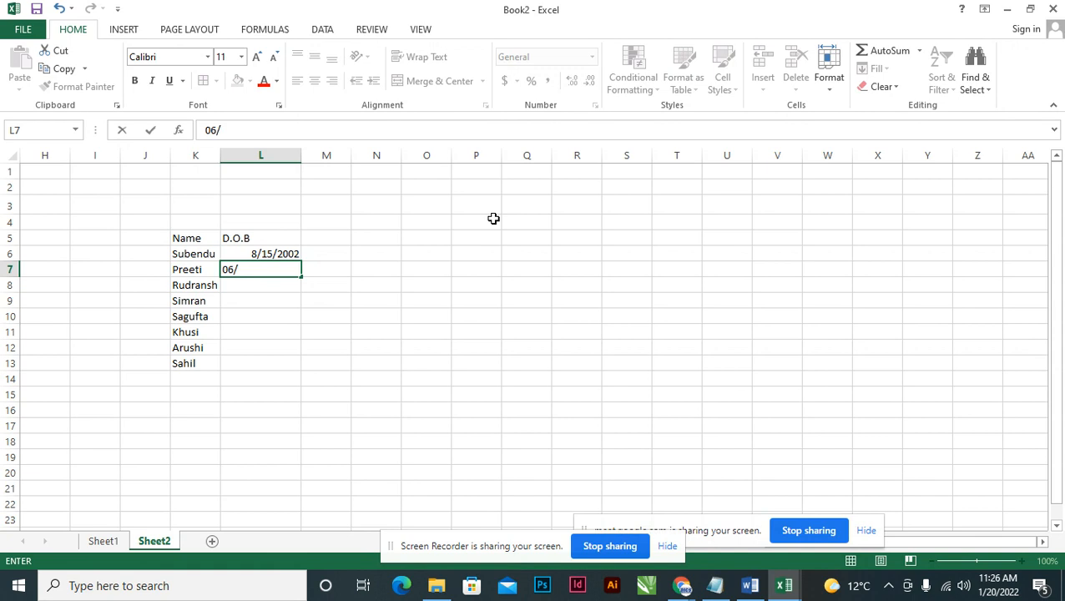
type("28/2002")
key("Return")
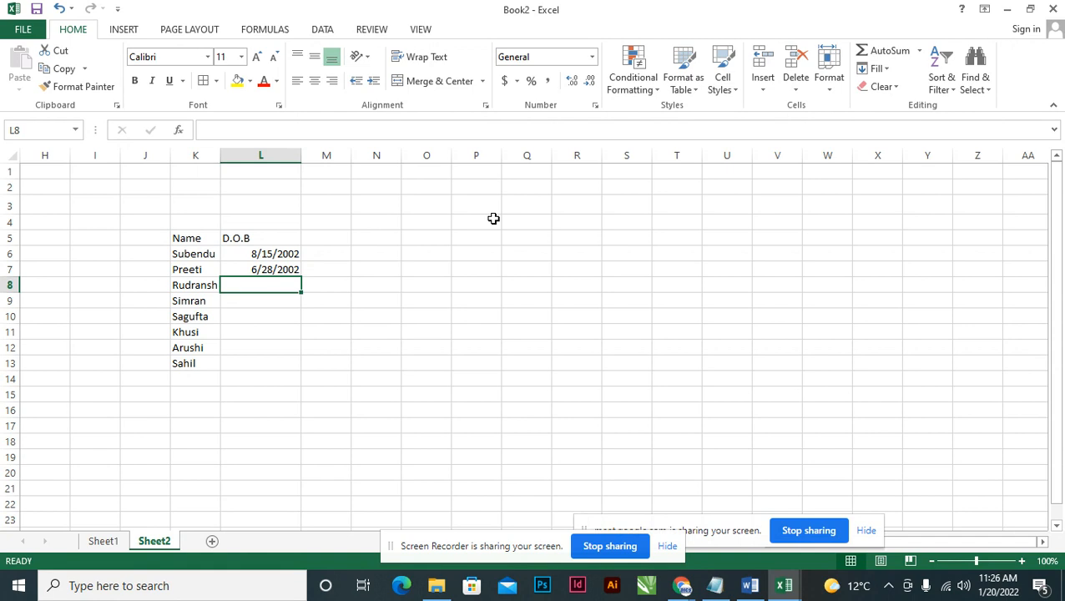
type("05/29/2")
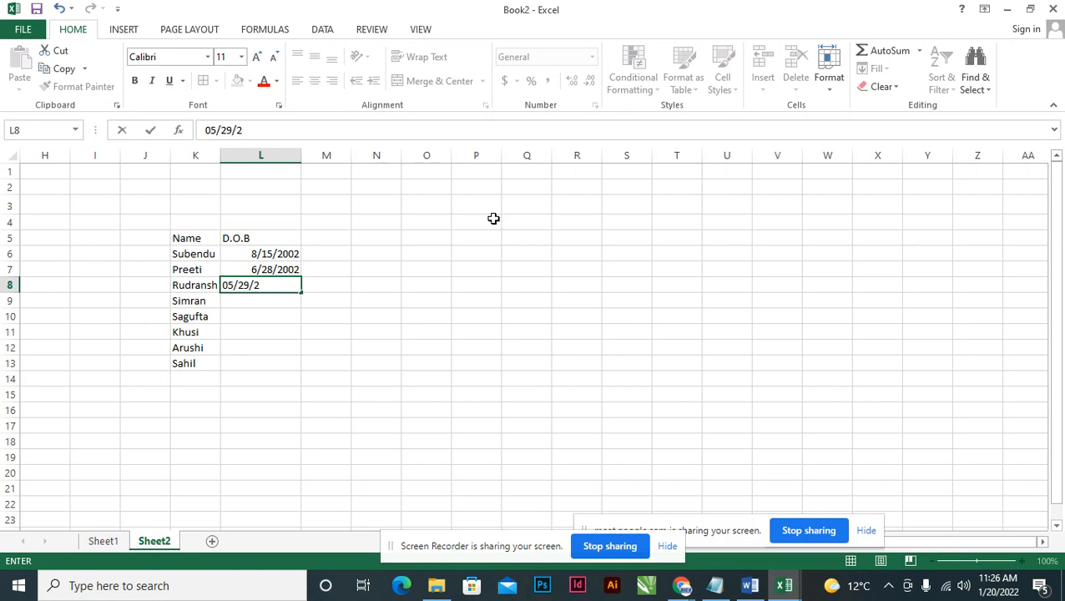
type("001")
key("Return")
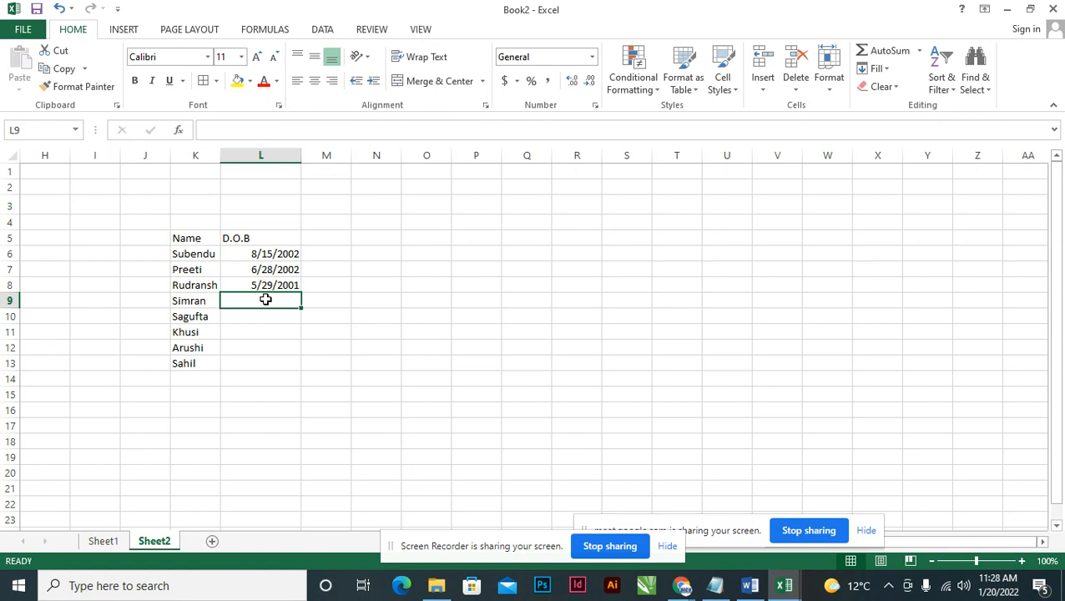
Enter 10/3/1998 in L9 and 6/12/1998 in L10, then clear the name in K11.
type("10/0")
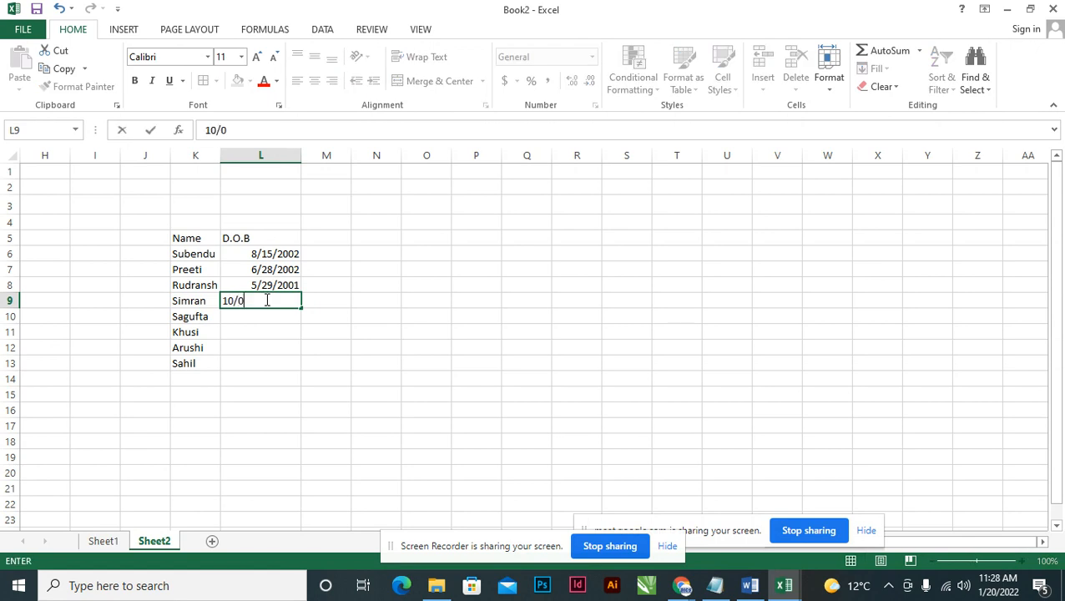
type("3/19")
type("98")
key("Return")
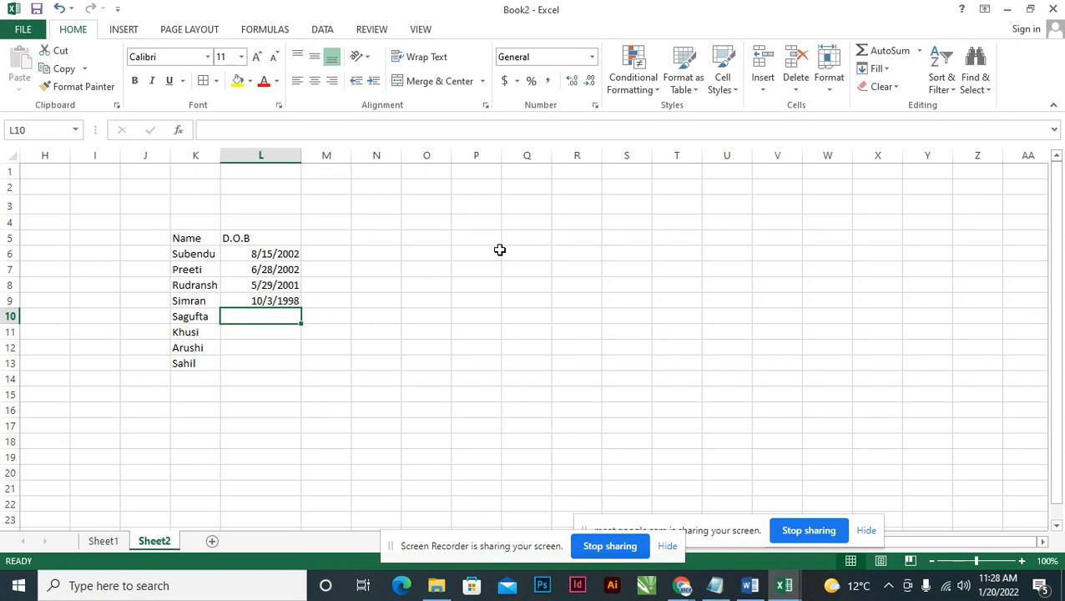
type("06/")
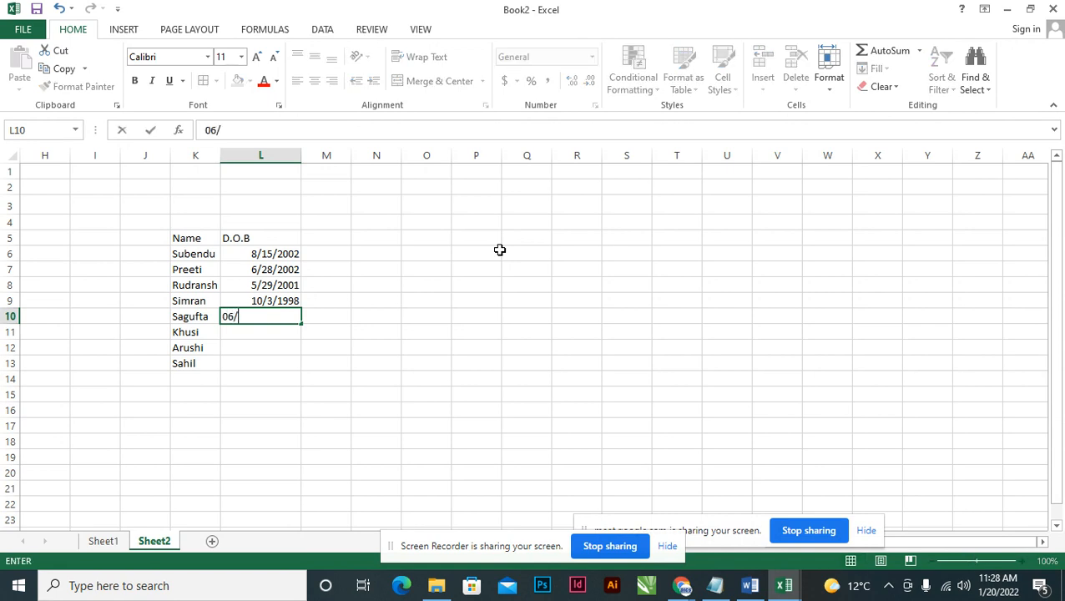
type("12/1998")
key("Return")
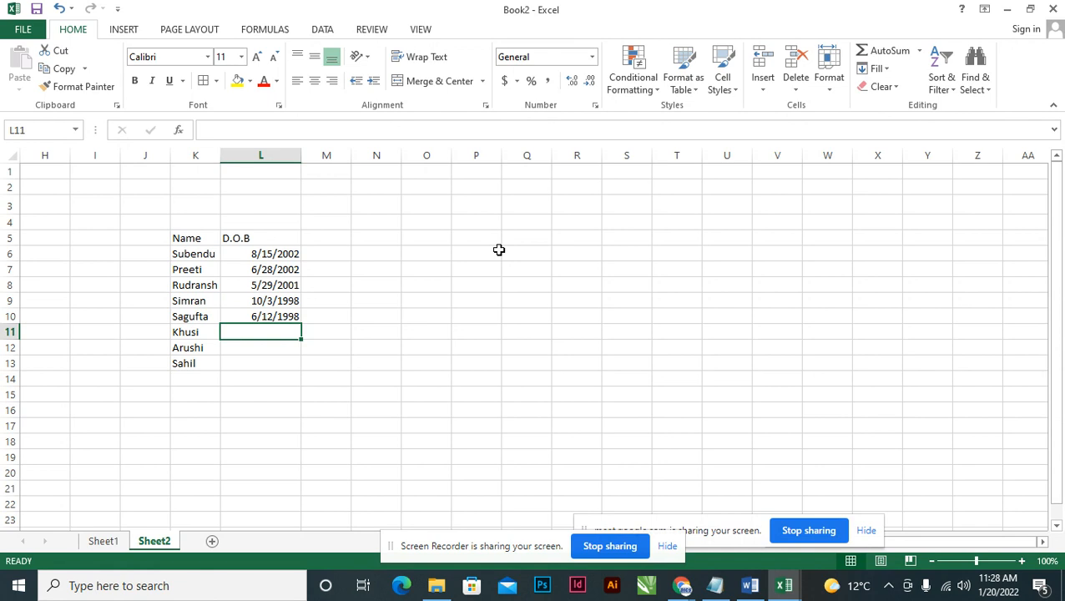
key("Left")
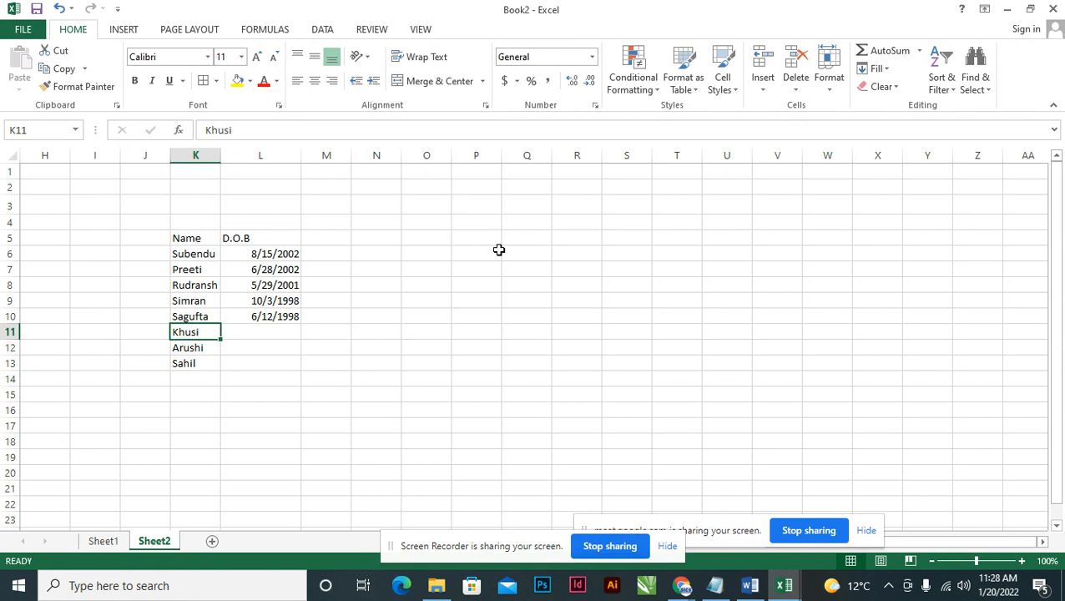
key("Delete")
Delete the now-empty row 11 so the last two names shift up.
left_click(9, 331)
right_click(10, 332)
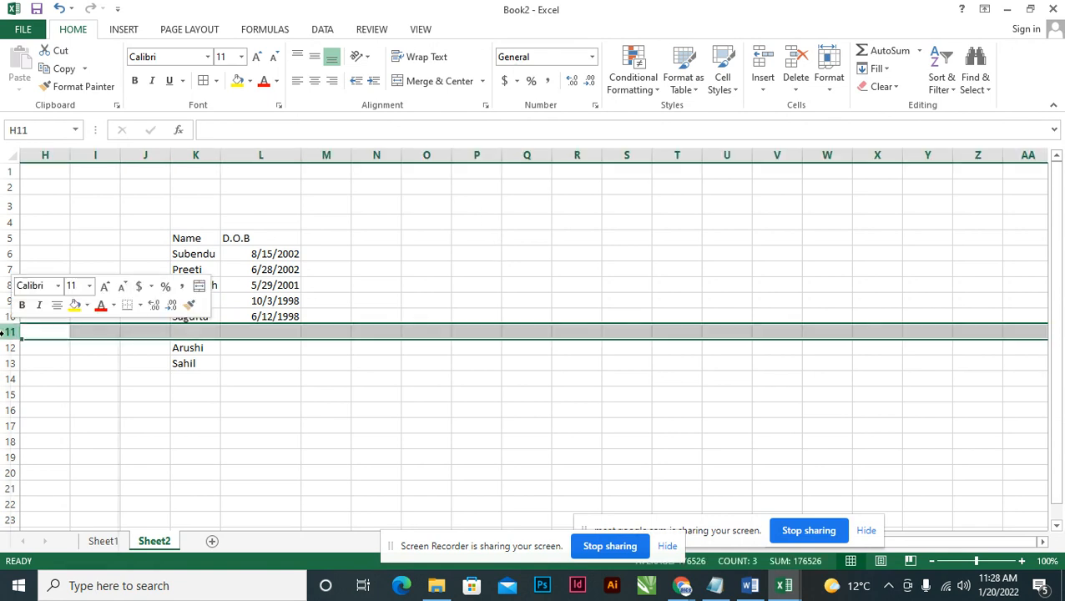
left_click(37, 456)
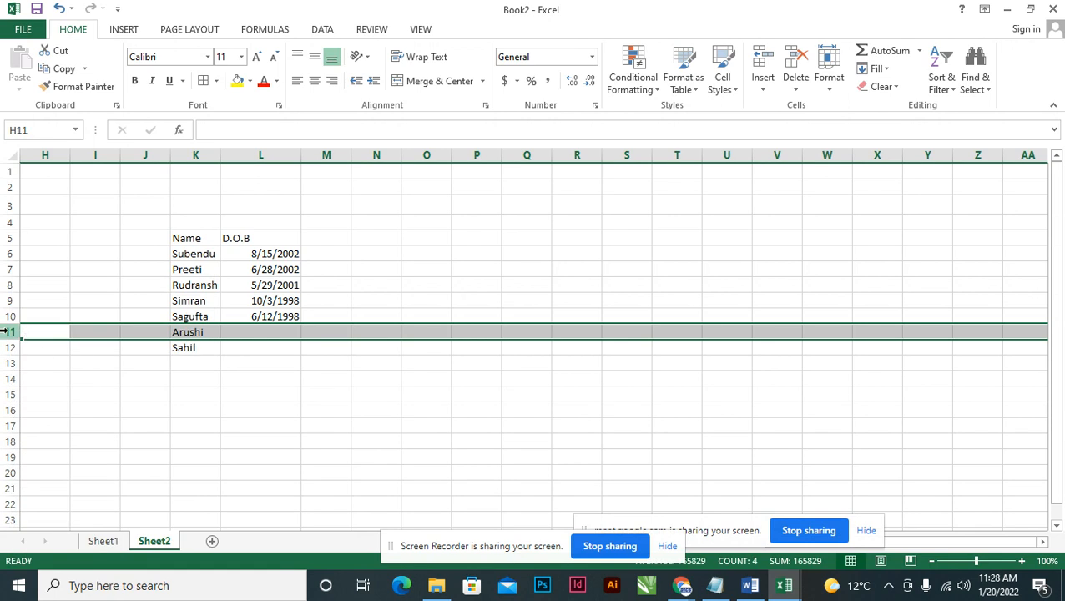
left_click(254, 332)
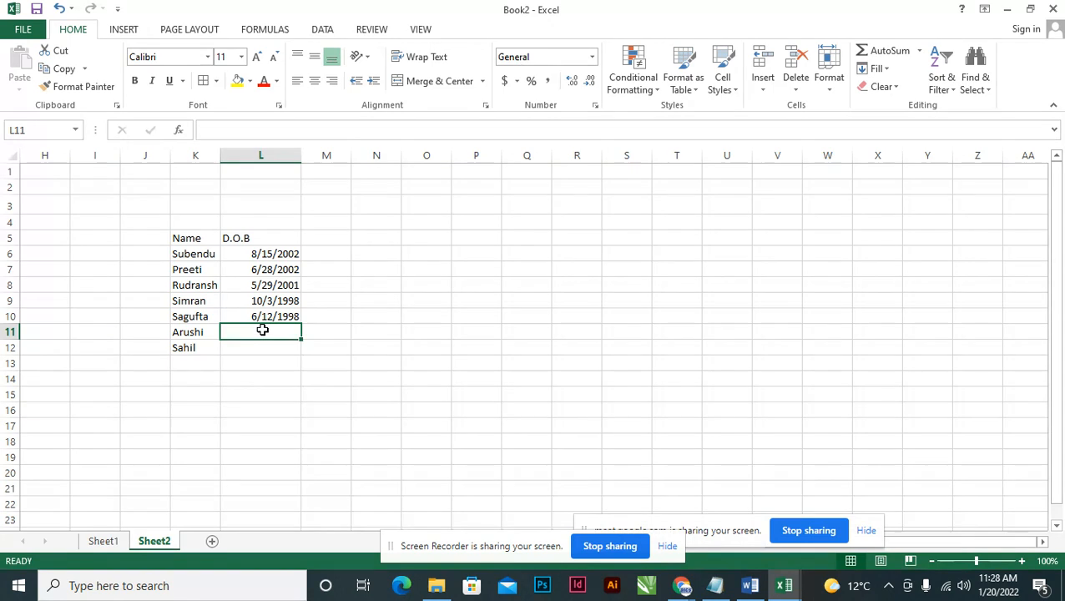
Enter 2/3/2001 in L11, retype the name in K11, and enter 7/2/2004 in L12.
type("02/")
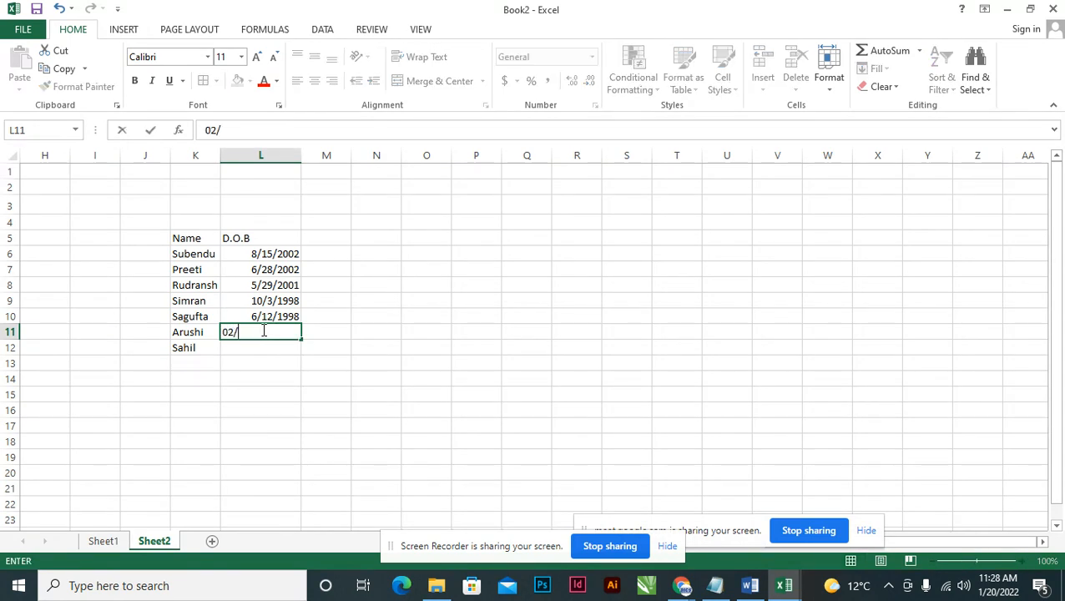
type("03/2001")
key("ctrl+Return")
key("Return")
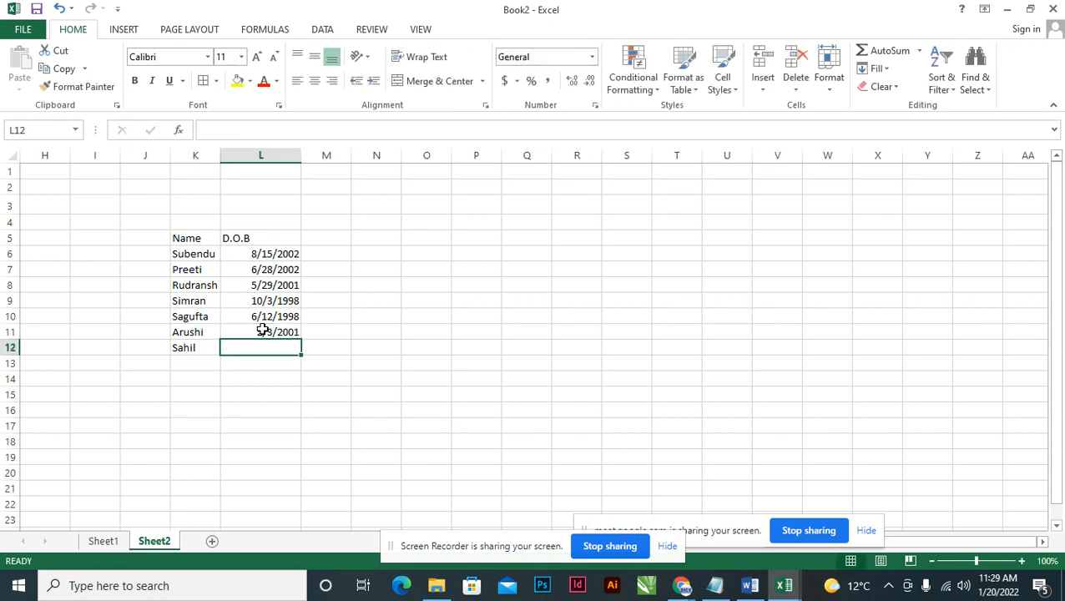
key("Up")
key("Left")
type("k")
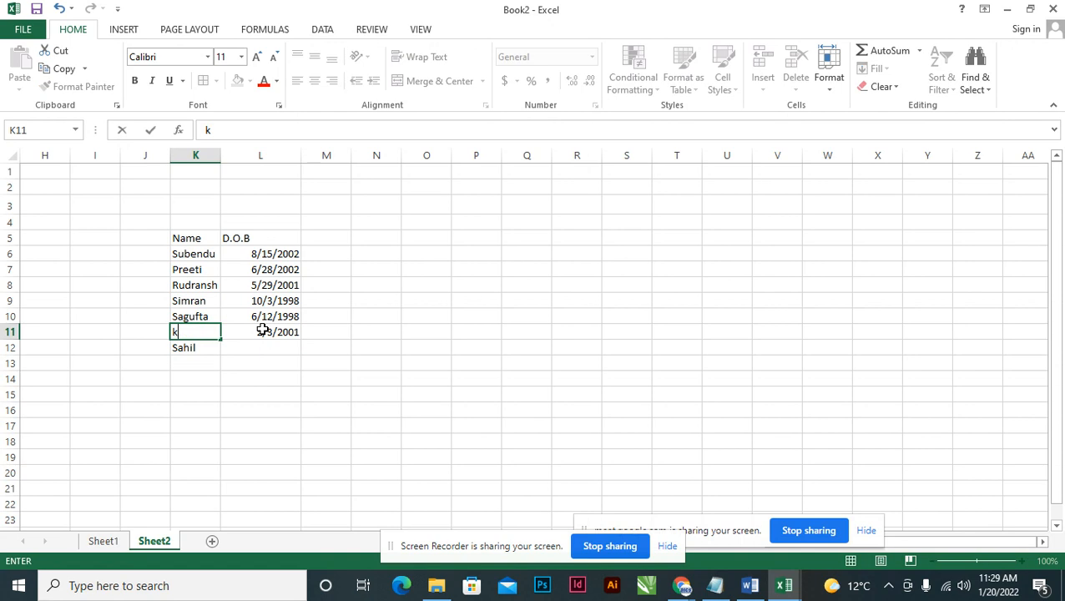
type("hushi")
key("Return")
key("Right")
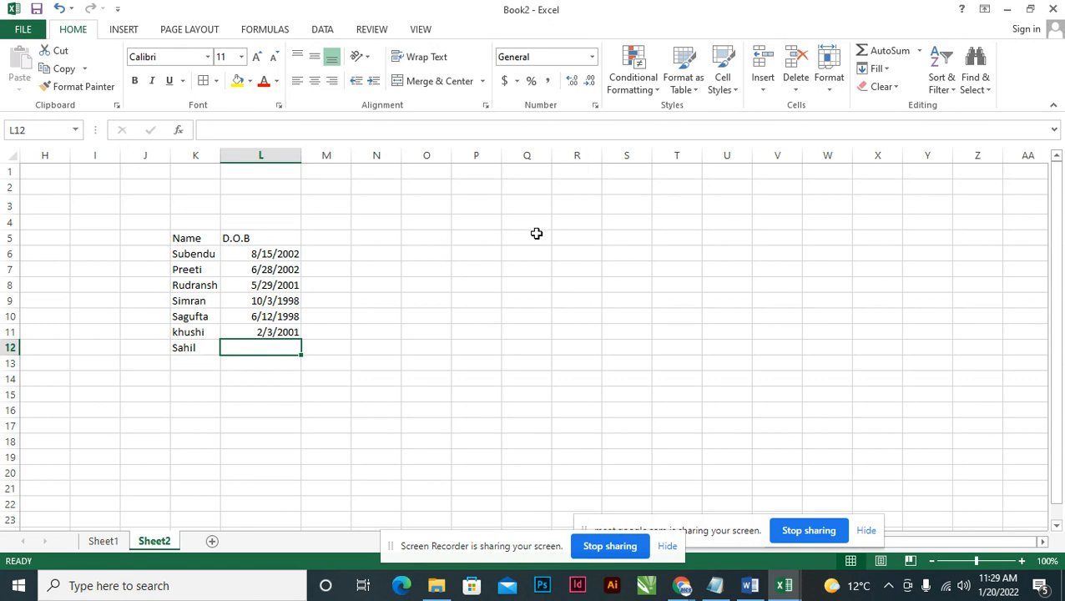
type("07")
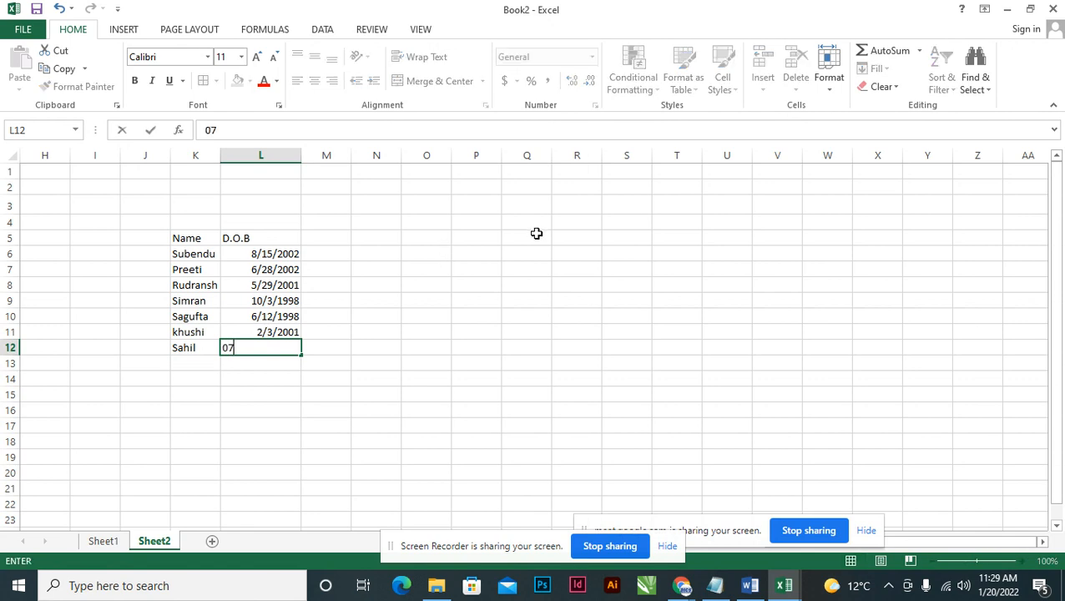
type("/02/2004")
key("Tab")
key("Up")
key("Up")
key("Up")
key("Up")
key("Up")
key("Up")
key("Up")
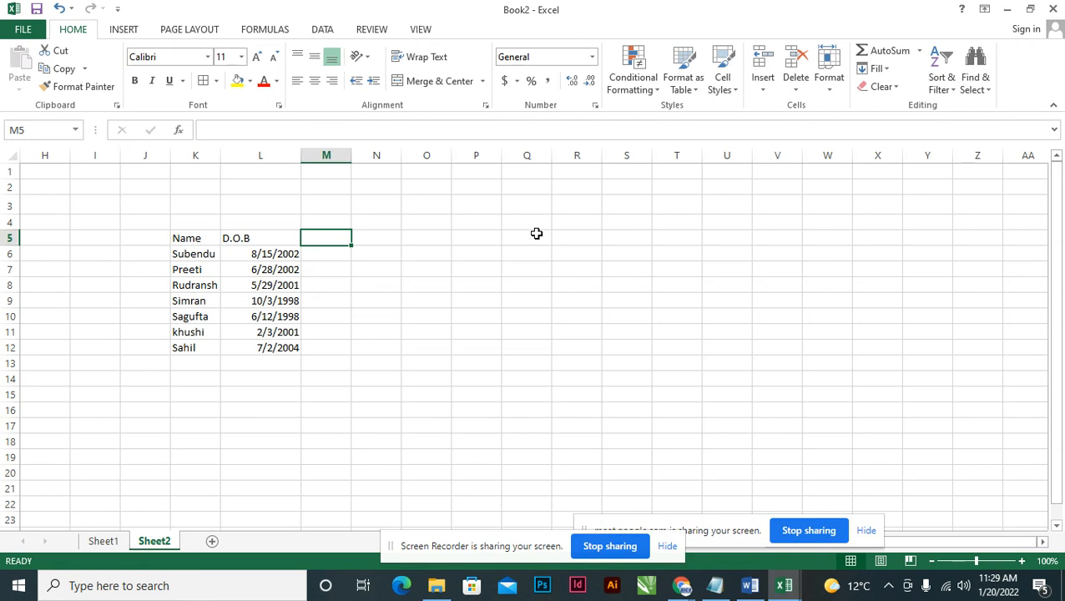
Add a 'today' header in M5, fill =TODAY() down M6:M12 showing 1/20/2022, and widen column M.
type("today")
key("Return")
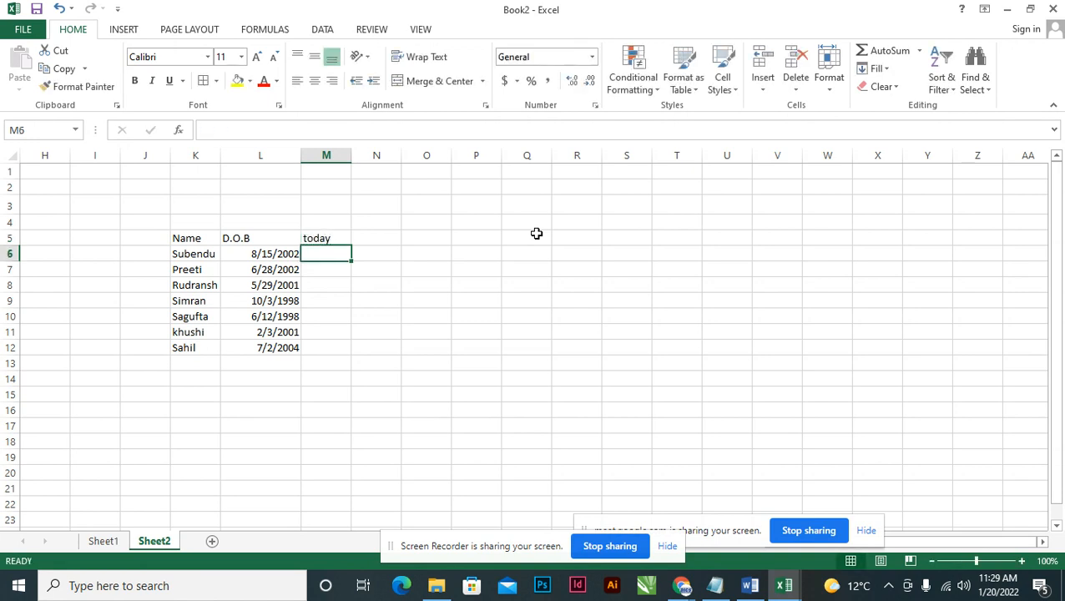
type("=toda")
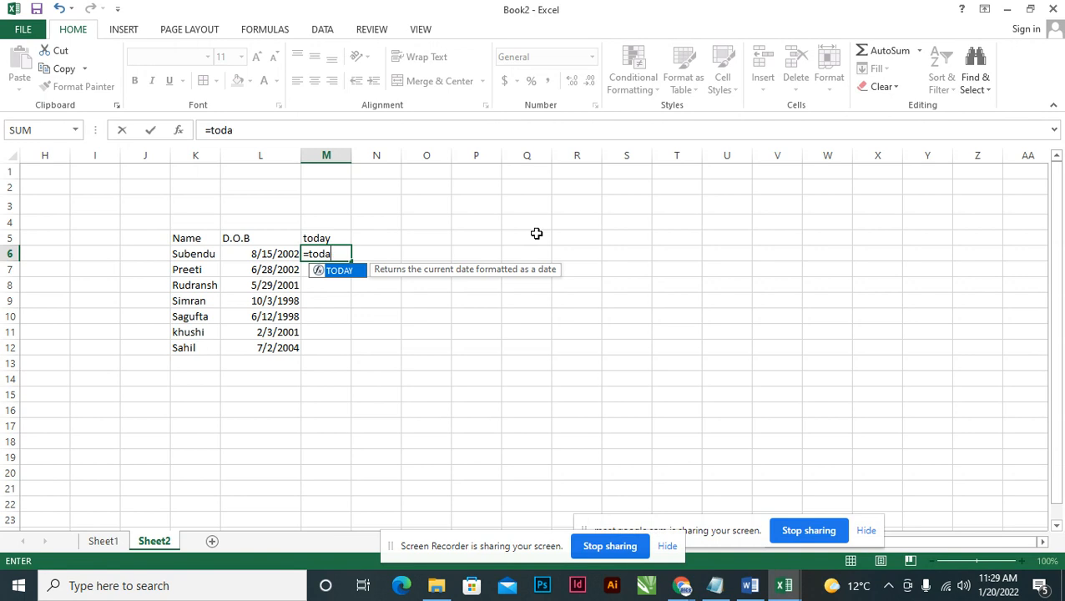
type("y()")
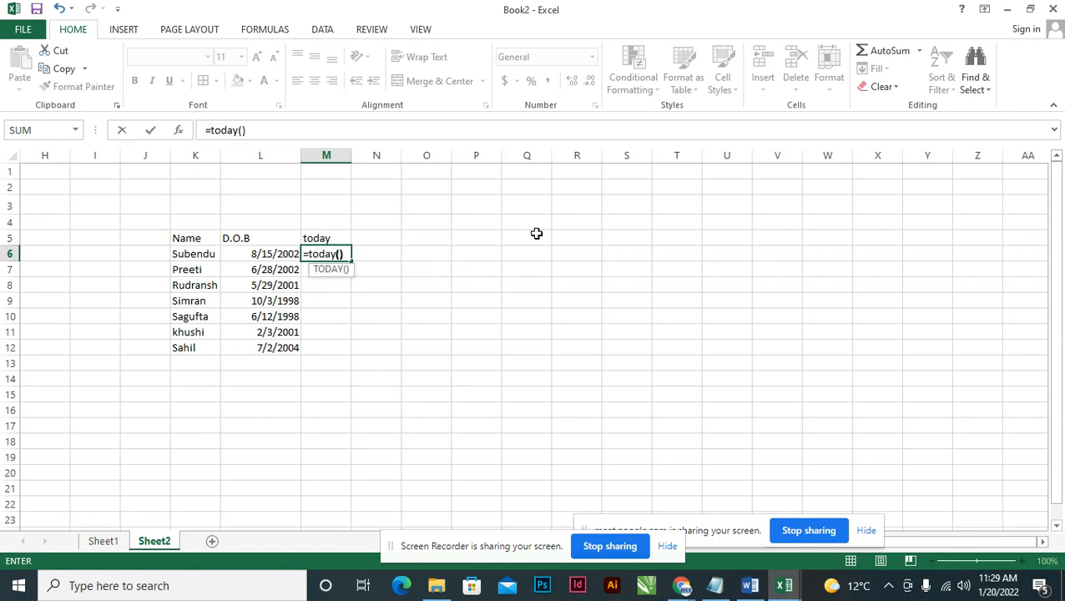
key("Return")
left_click(343, 252)
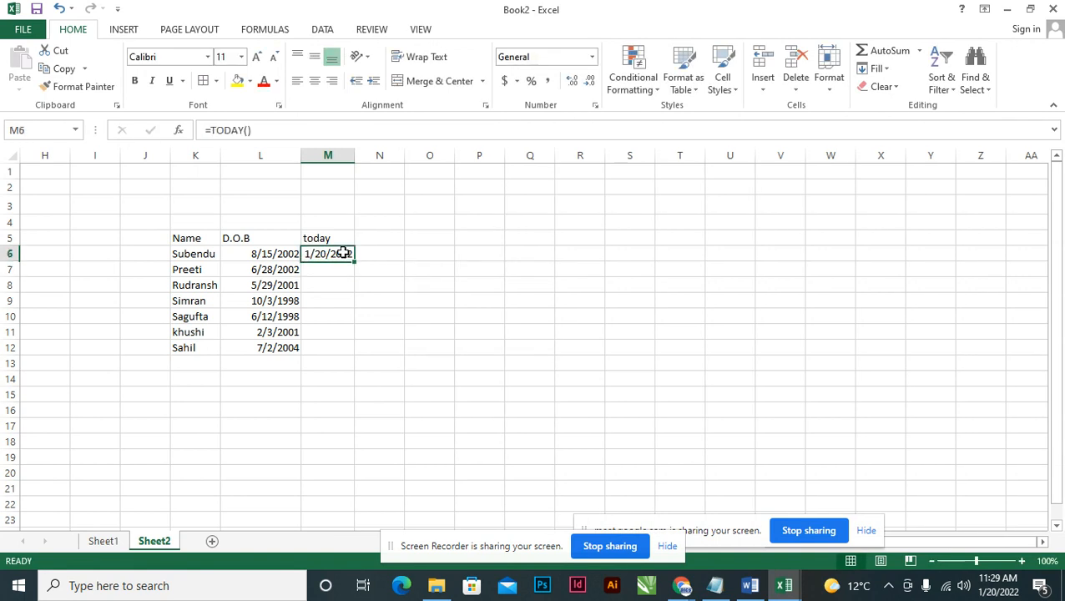
left_click_drag(353, 260, 350, 353)
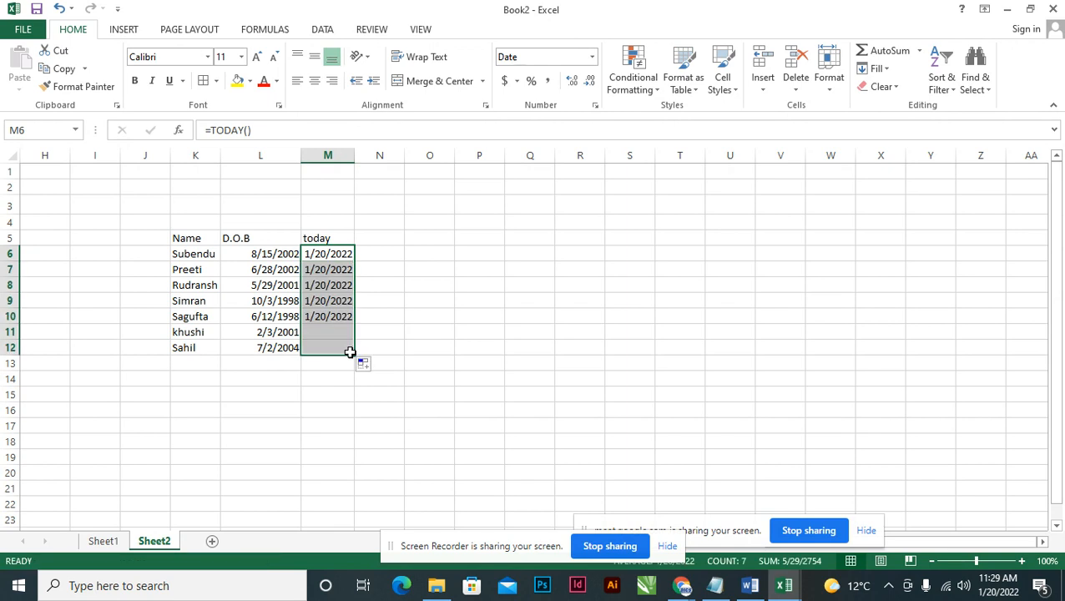
left_click(351, 254)
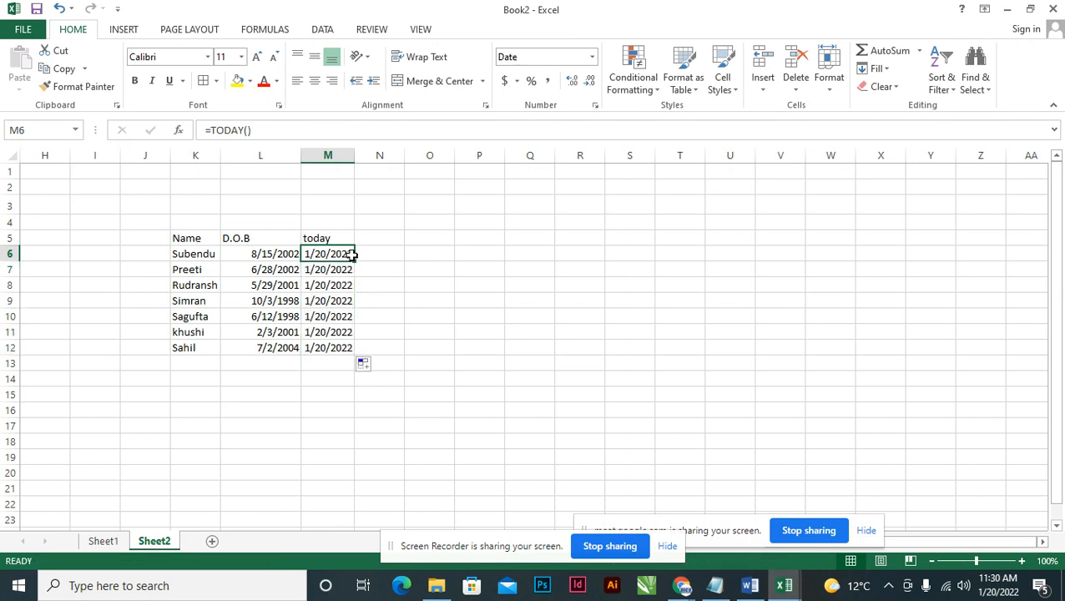
left_click_drag(355, 155, 364, 156)
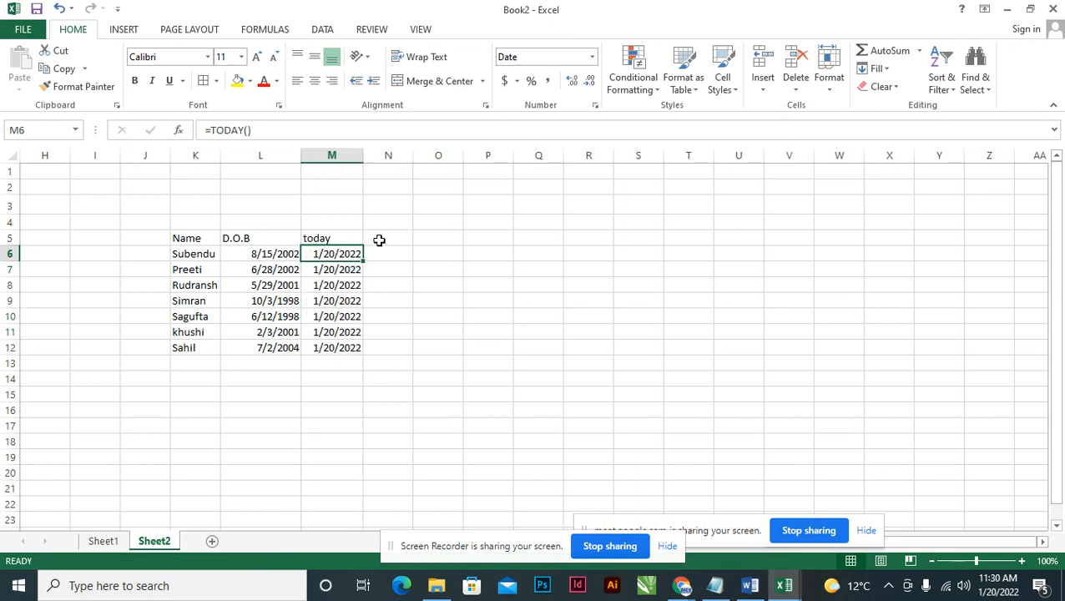
left_click(393, 238)
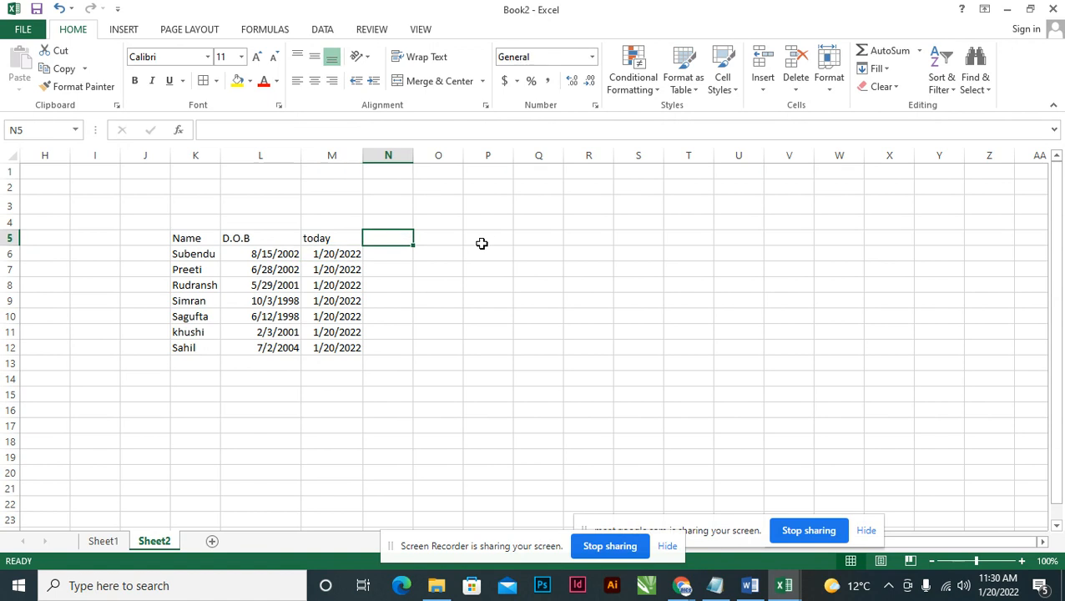
type("Year")
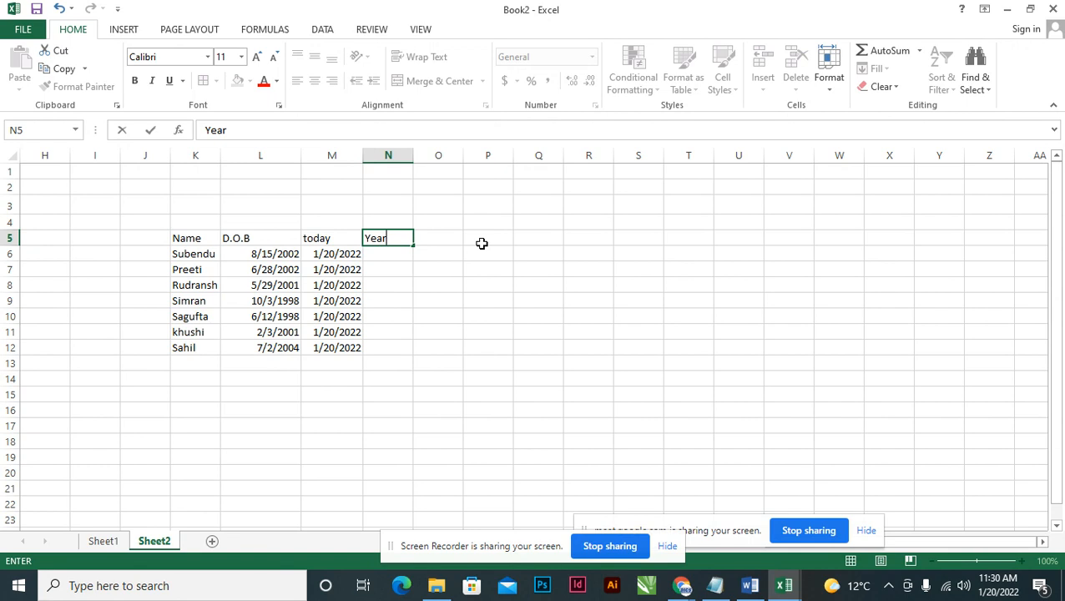
key("Tab")
type("Month")
key("Tab")
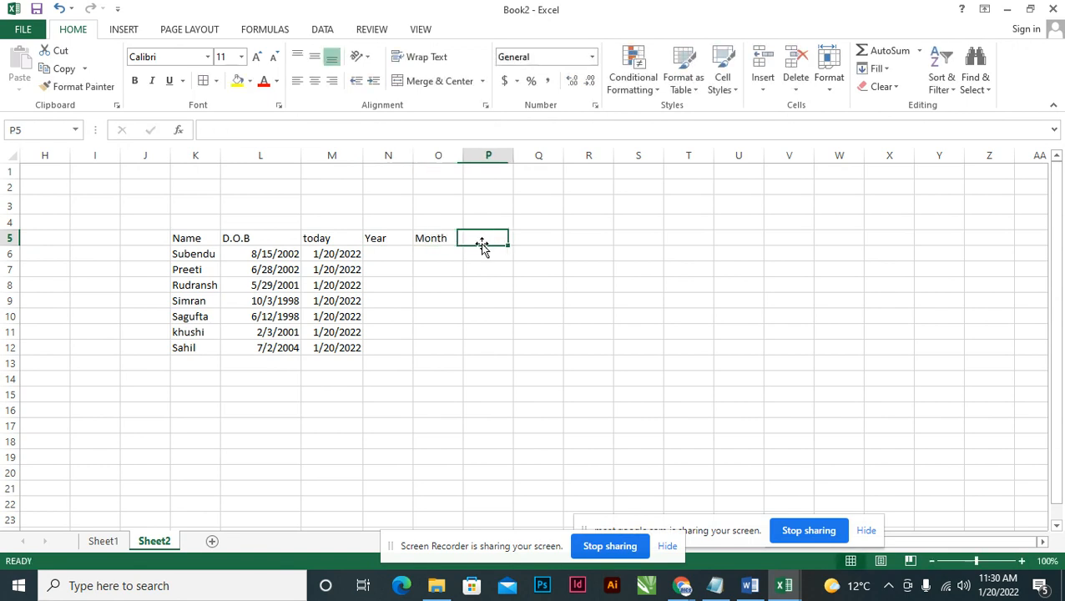
type("Days")
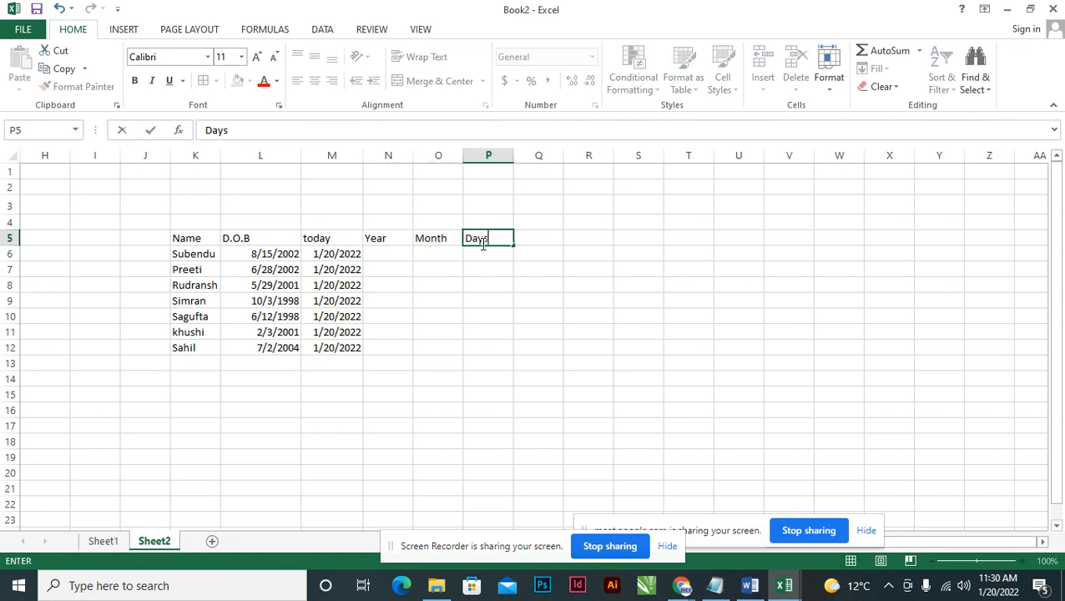
key("Return")
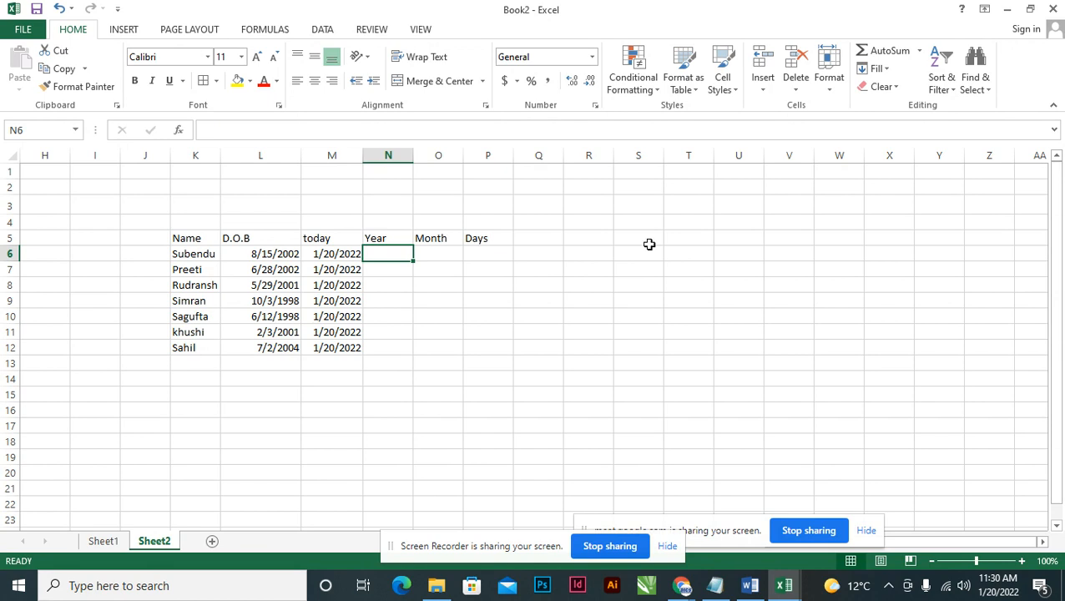
Enter =DATEDIF(L6,M6,"Y") in N6, returning 19 years.
type("=")
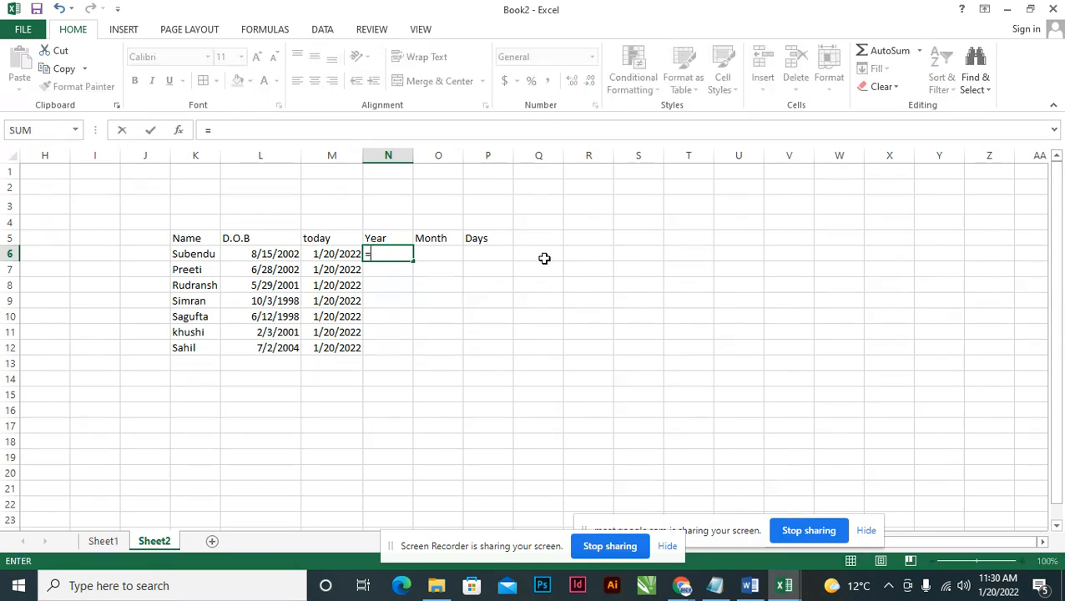
type("datedif(")
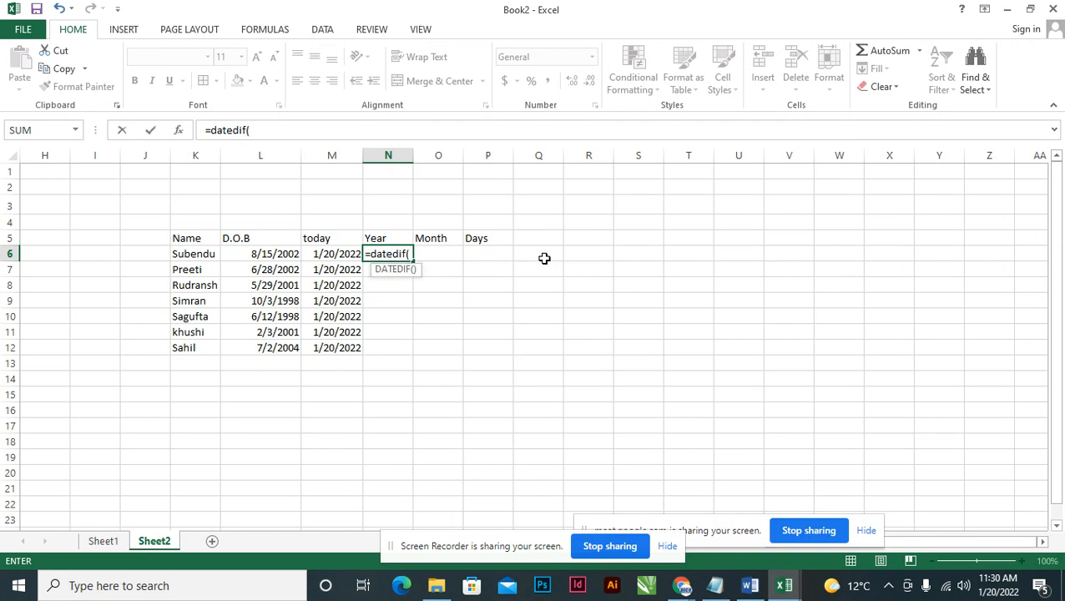
left_click(272, 254)
type(",")
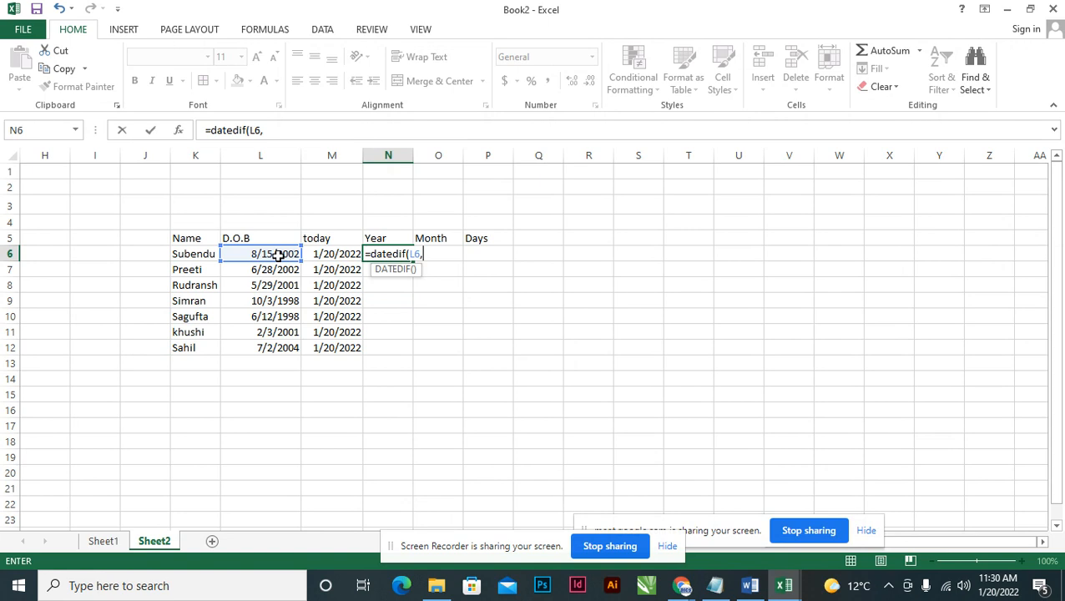
left_click(328, 253)
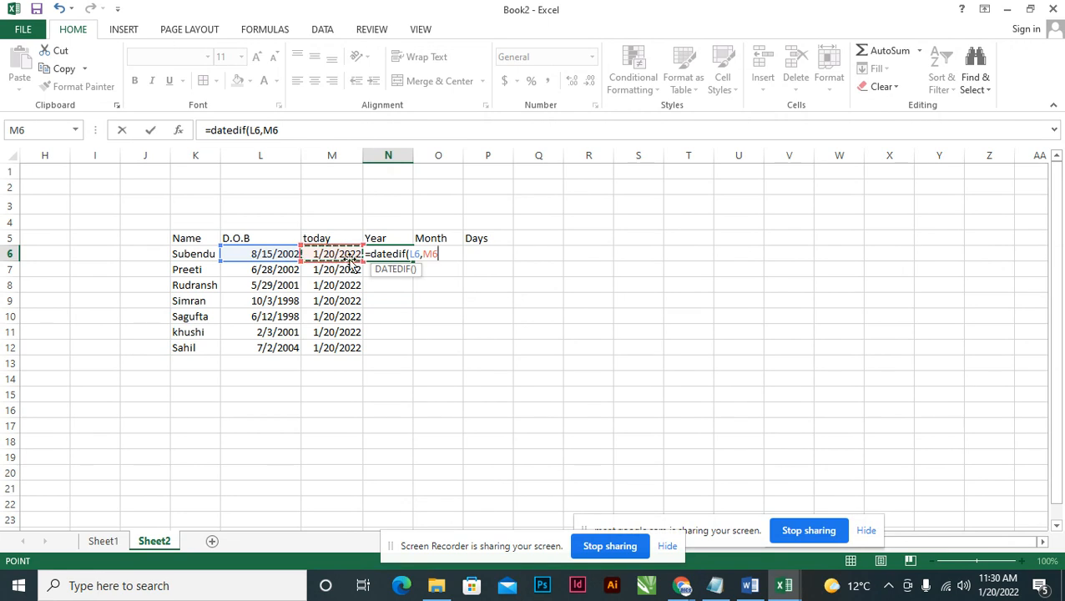
type(",\"y")
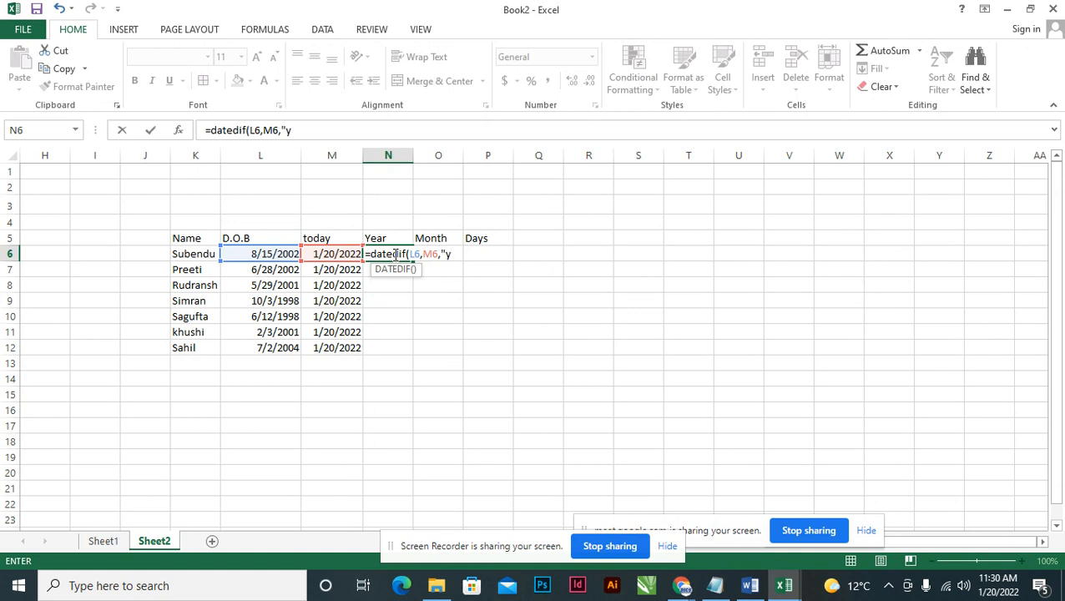
key("BackSpace")
type("Y\")")
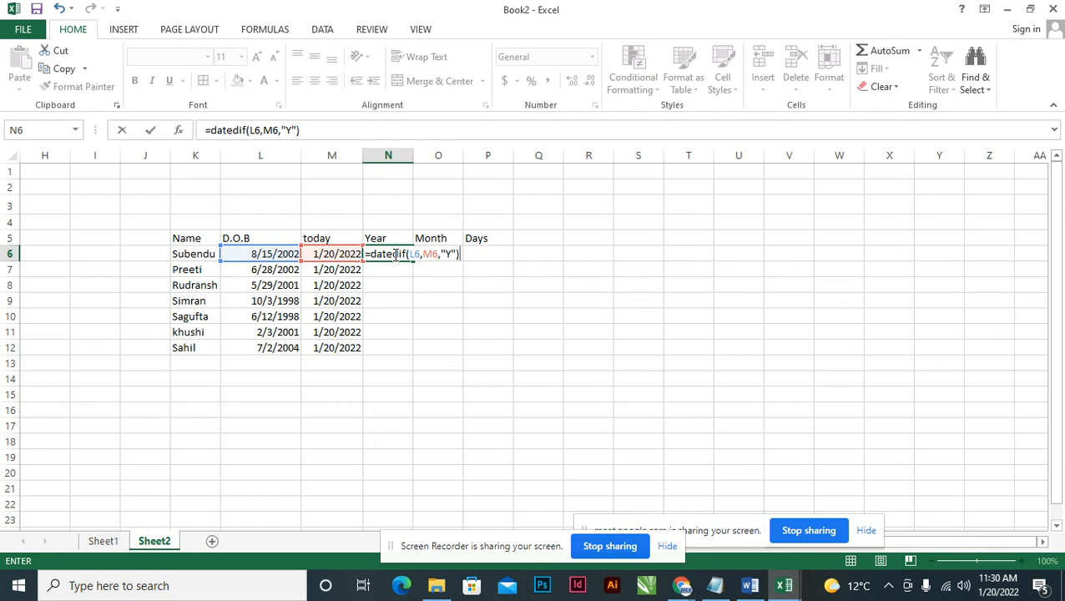
key("Return")
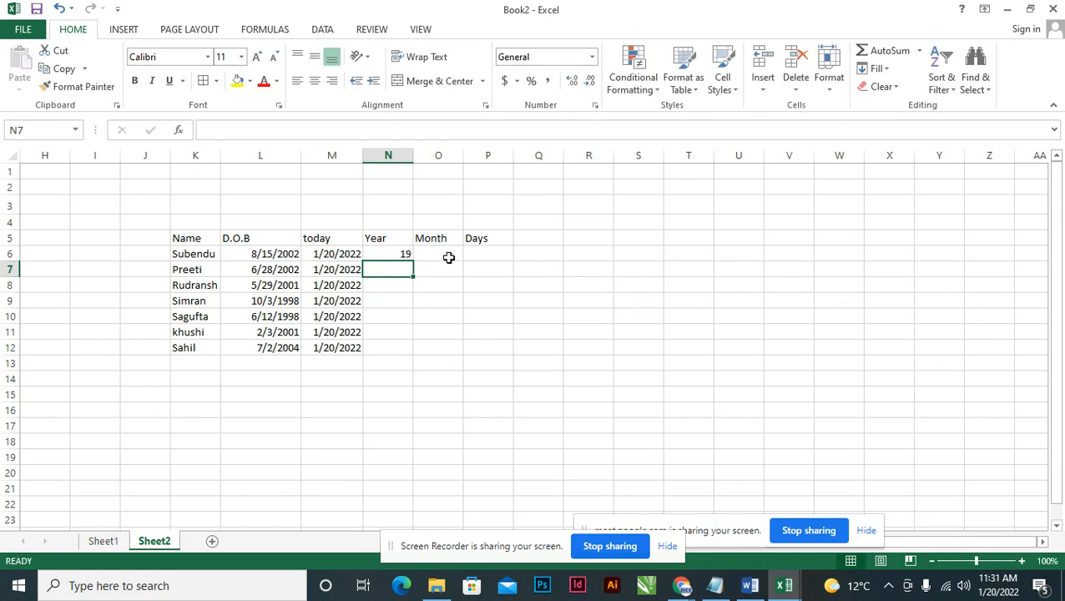
key("Up")
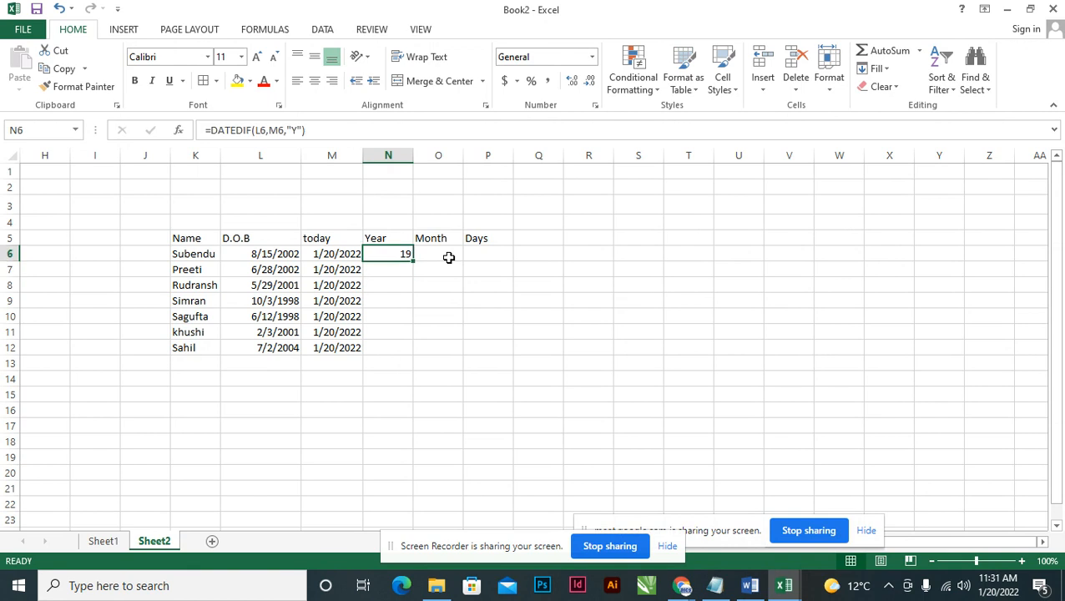
left_click(449, 257)
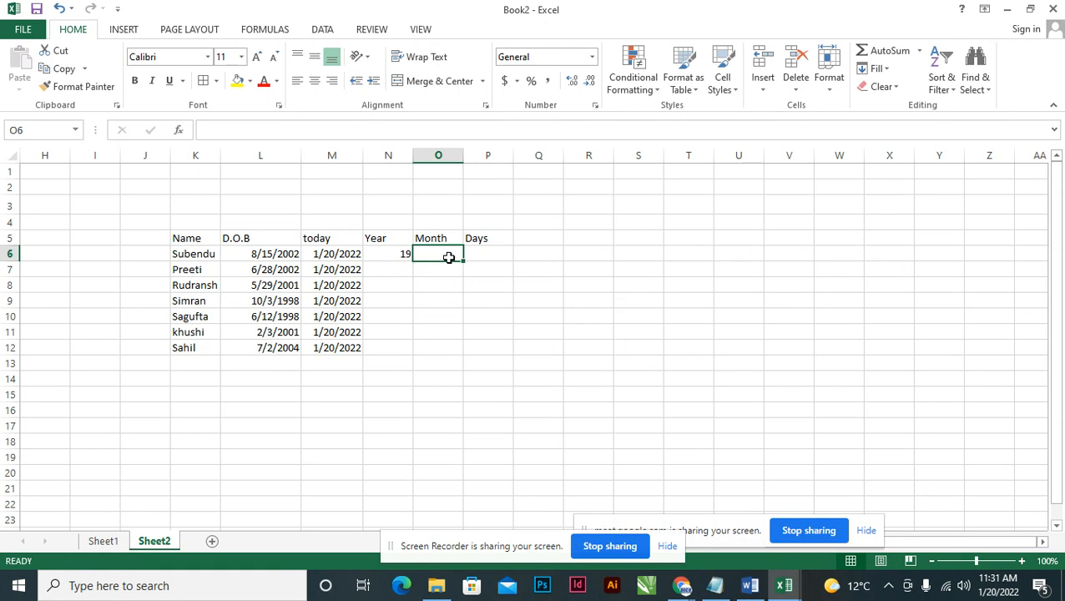
Enter =DATEDIF(L6,M6,"YM") in O6, returning 5 remaining months.
type("=")
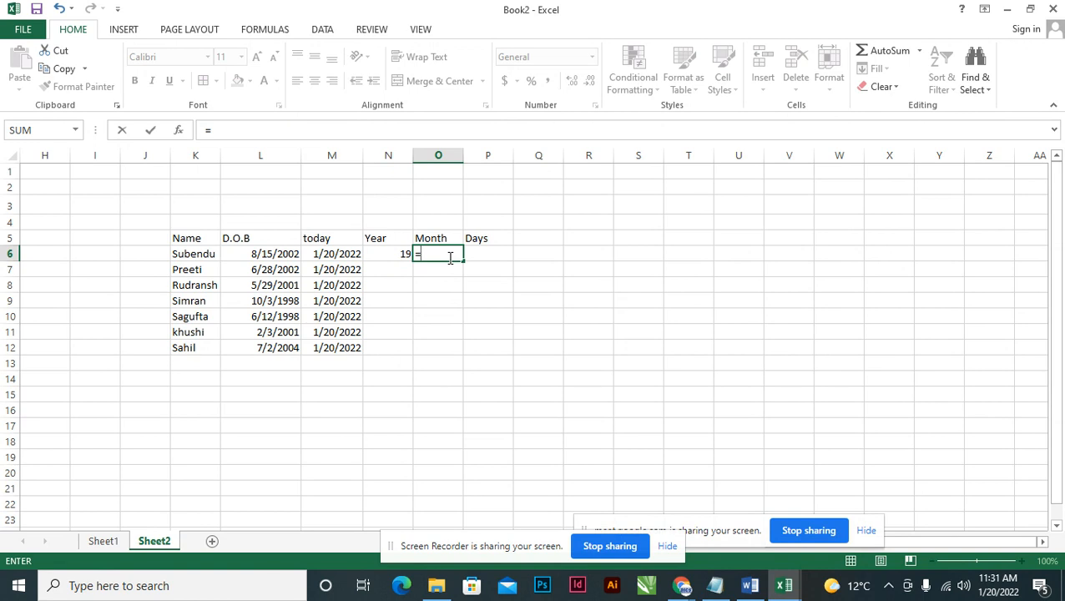
type("datedif(")
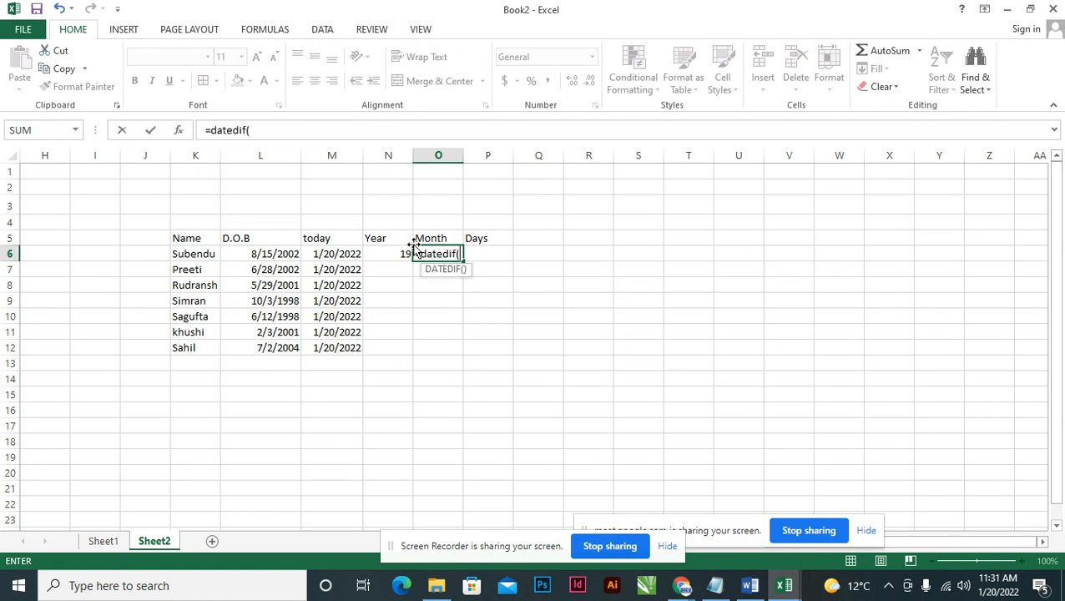
left_click(270, 256)
type(",")
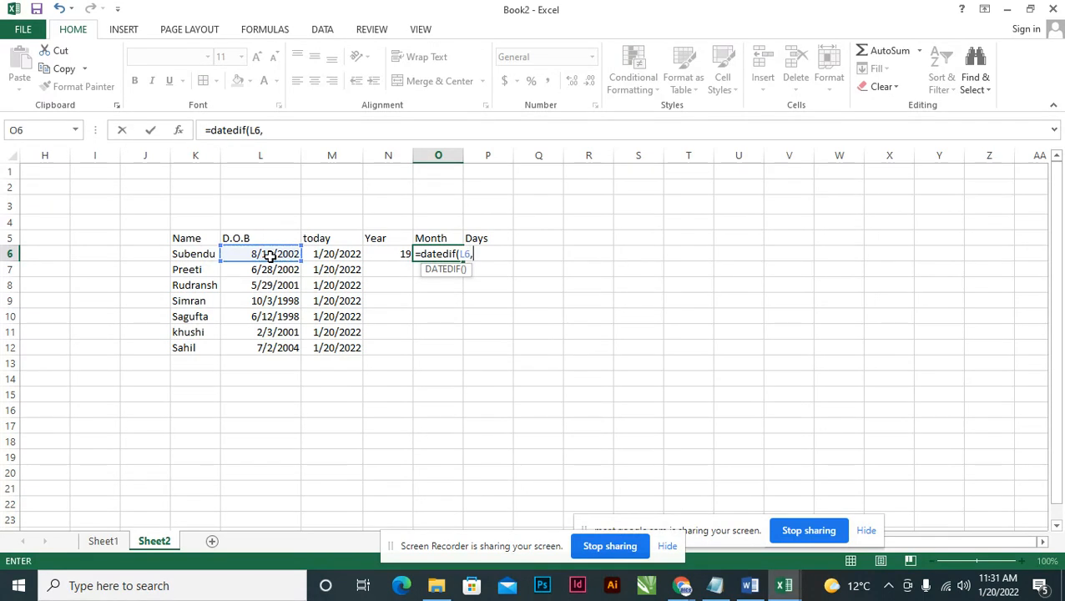
left_click(328, 254)
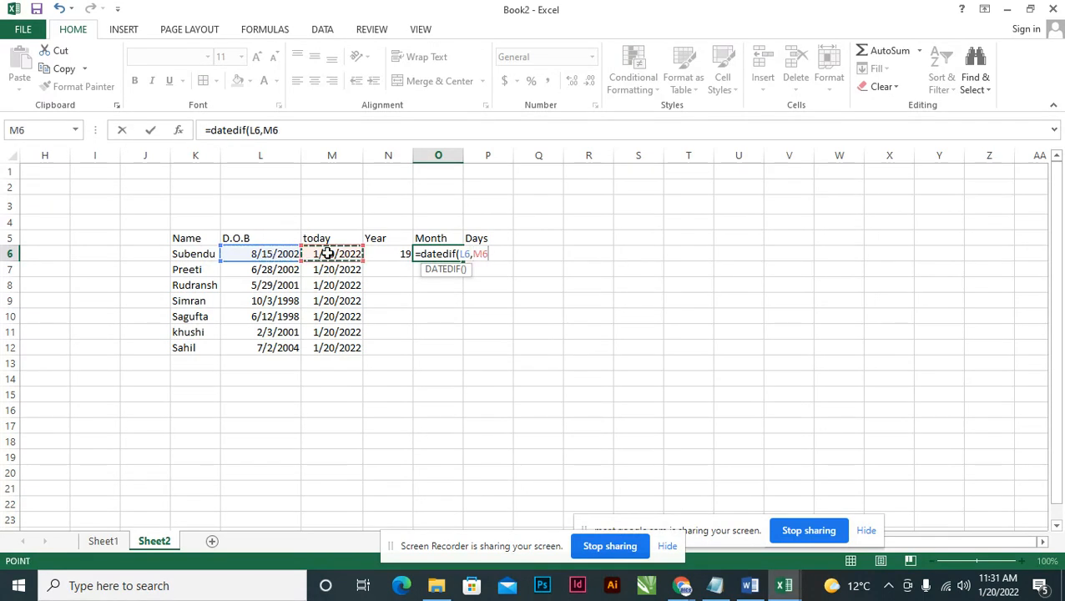
type(",\"YM")
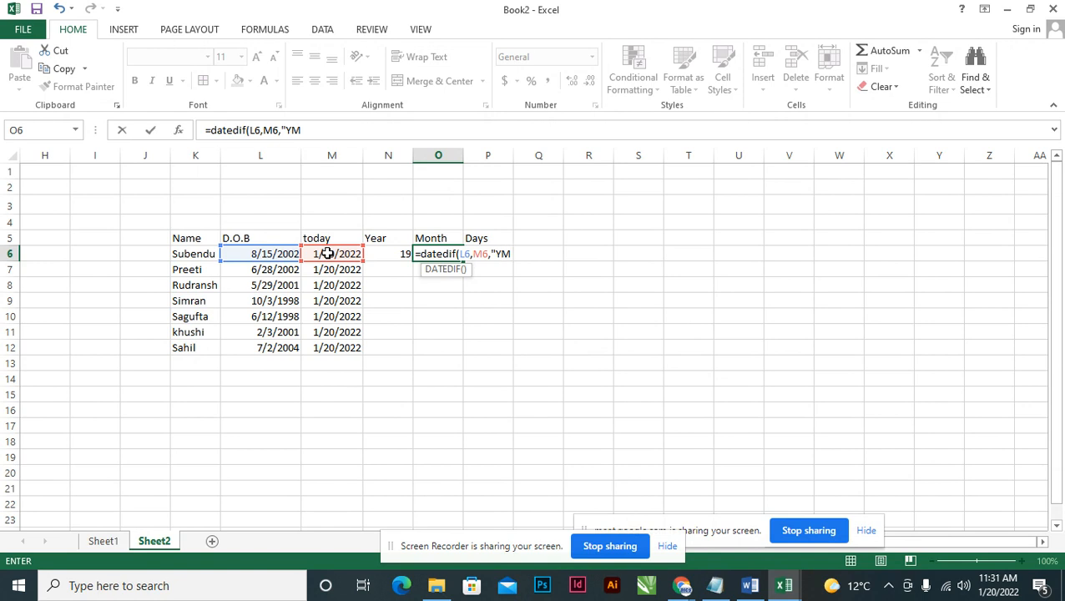
type("\")")
key("Return")
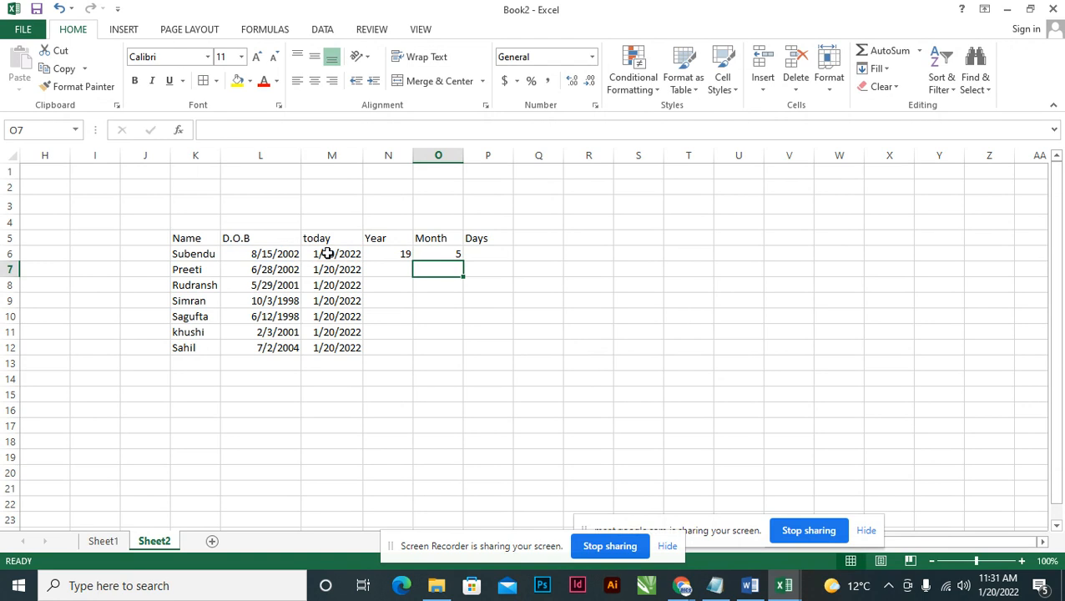
key("Up")
key("Right")
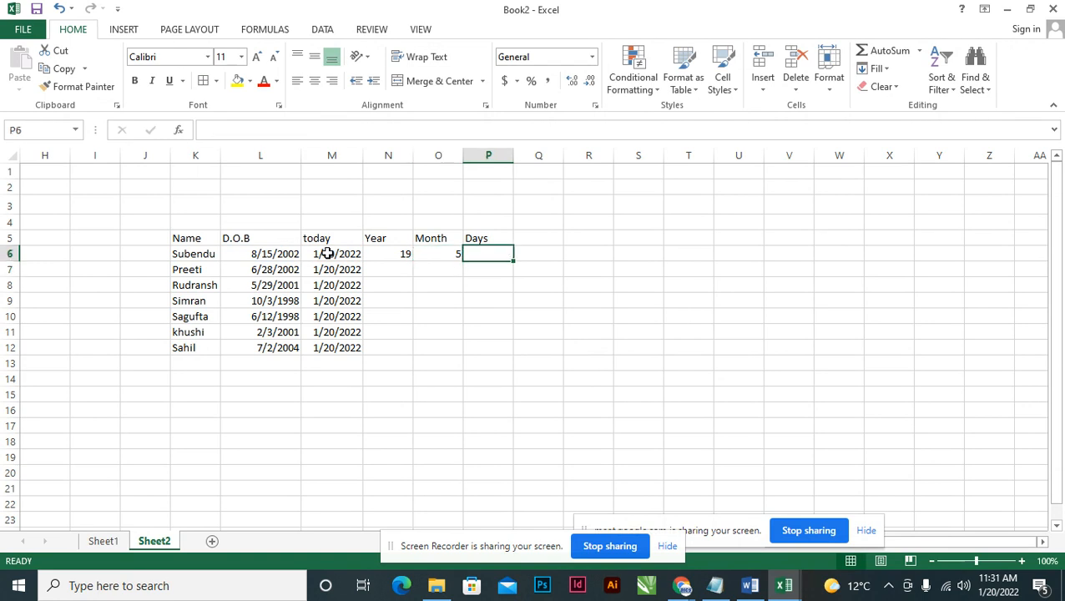
Enter =DATEDIF(L6,M6,"MD") in P6, returning 5 remaining days.
type("=")
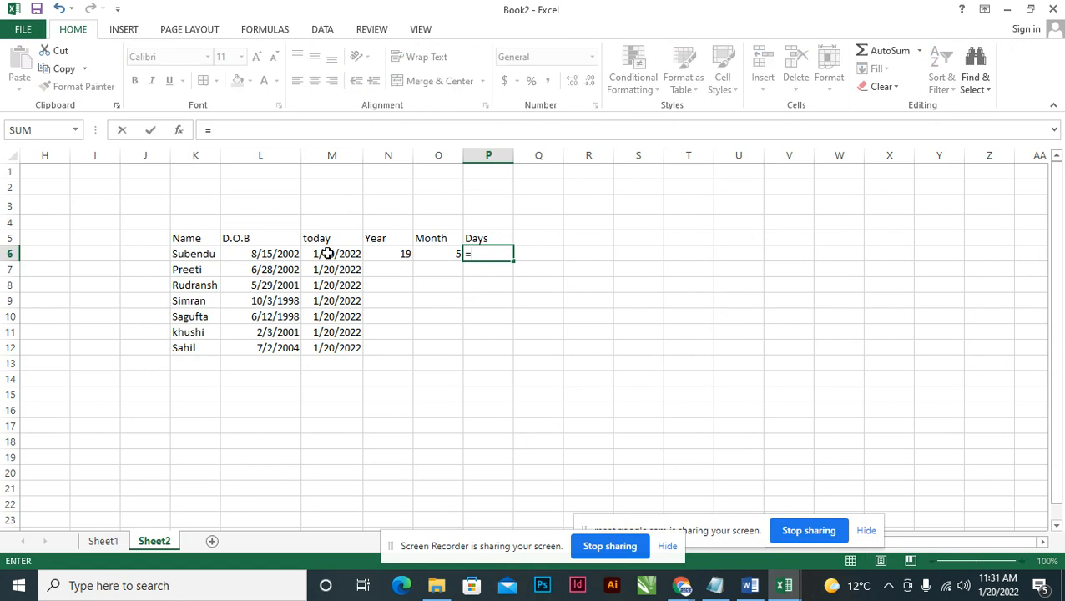
type("dated")
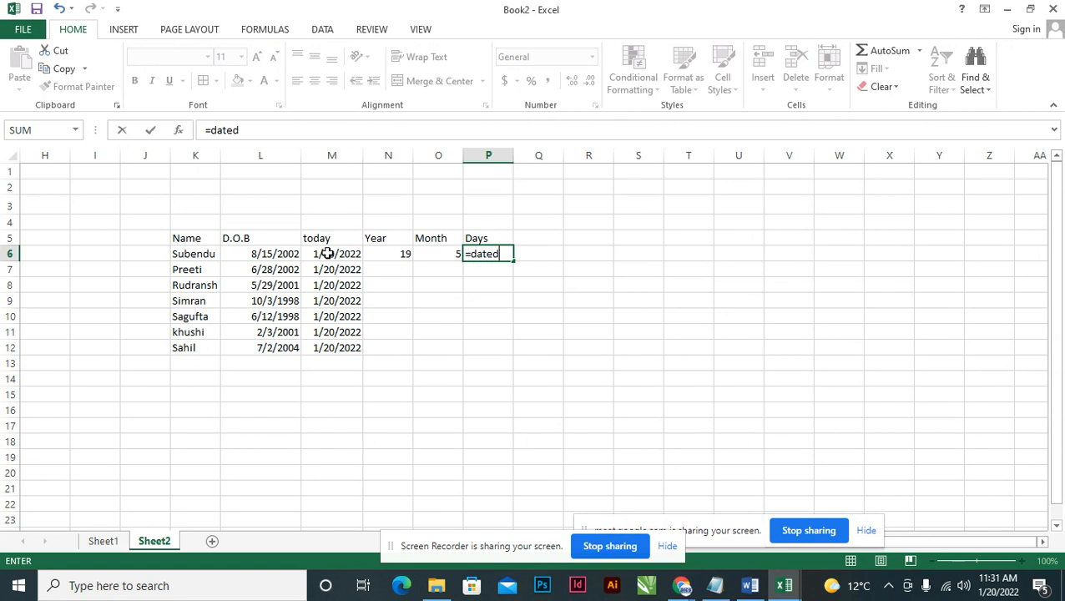
type("if(")
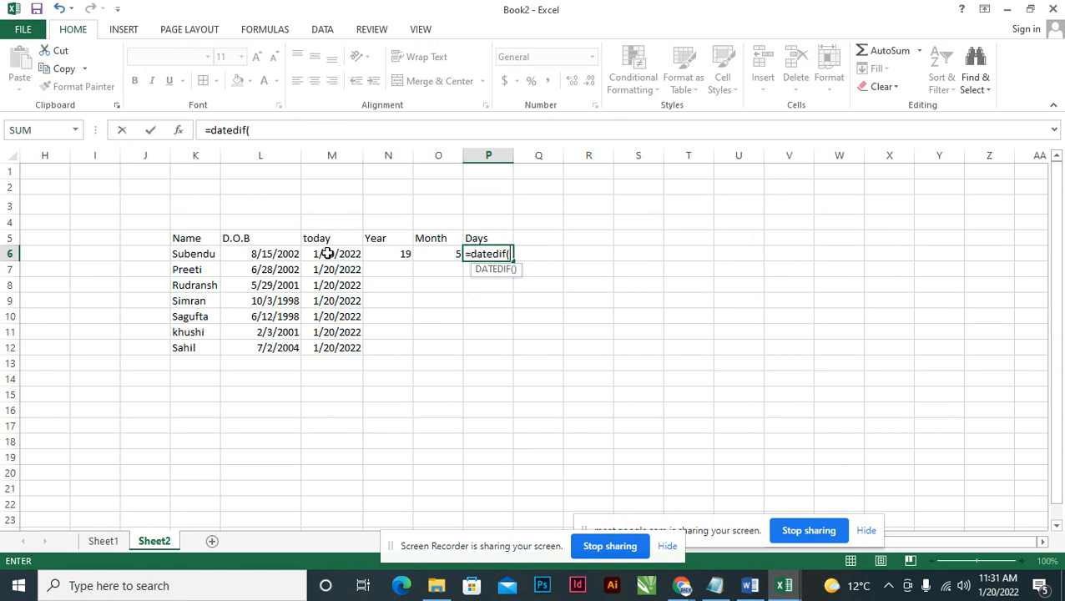
left_click(276, 254)
type(",")
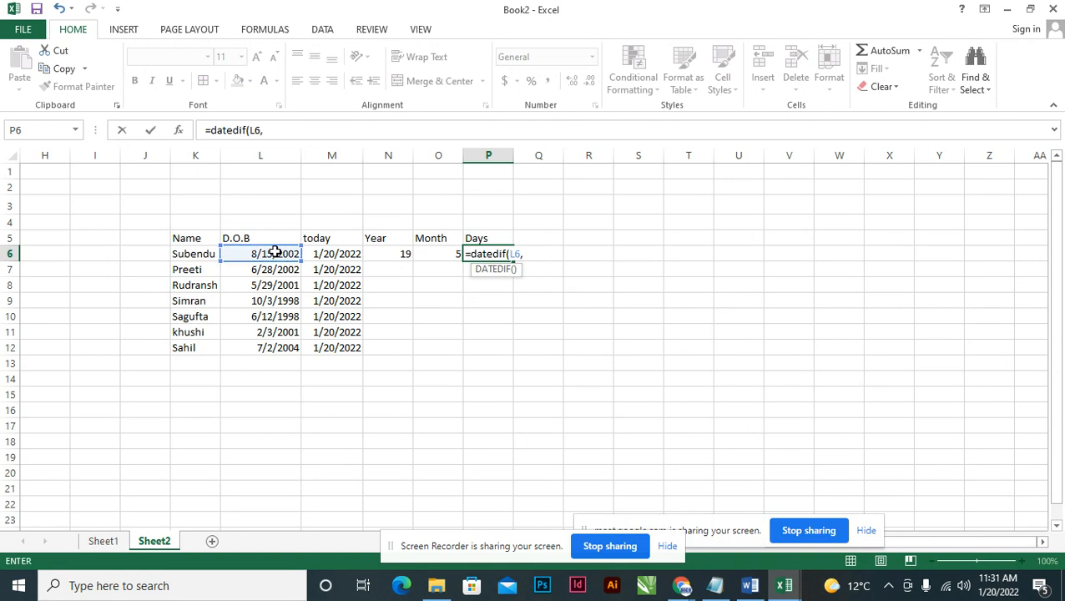
left_click(336, 255)
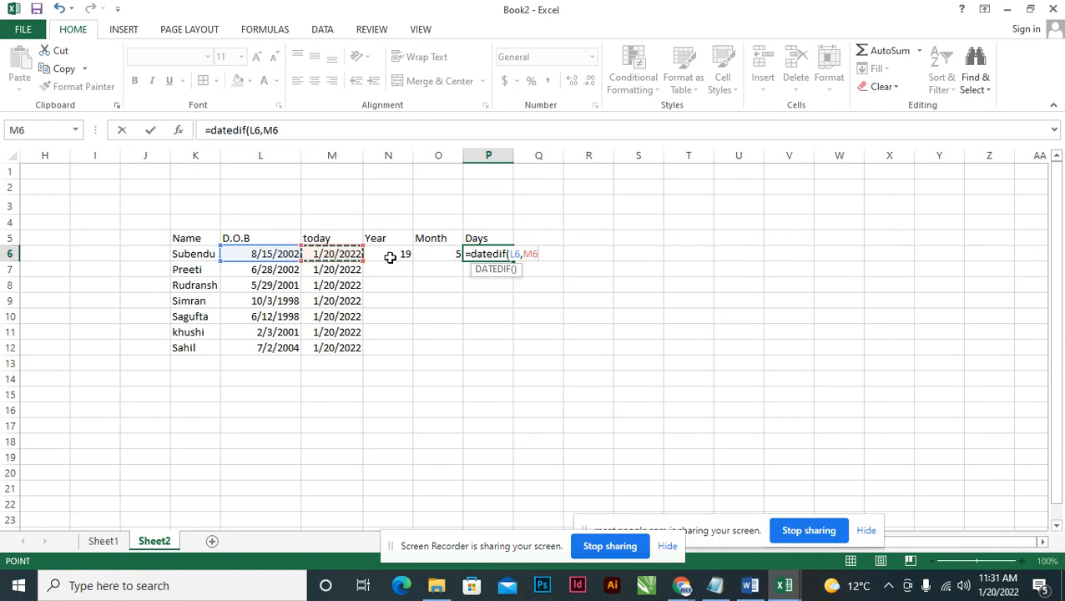
type("m")
type(",")
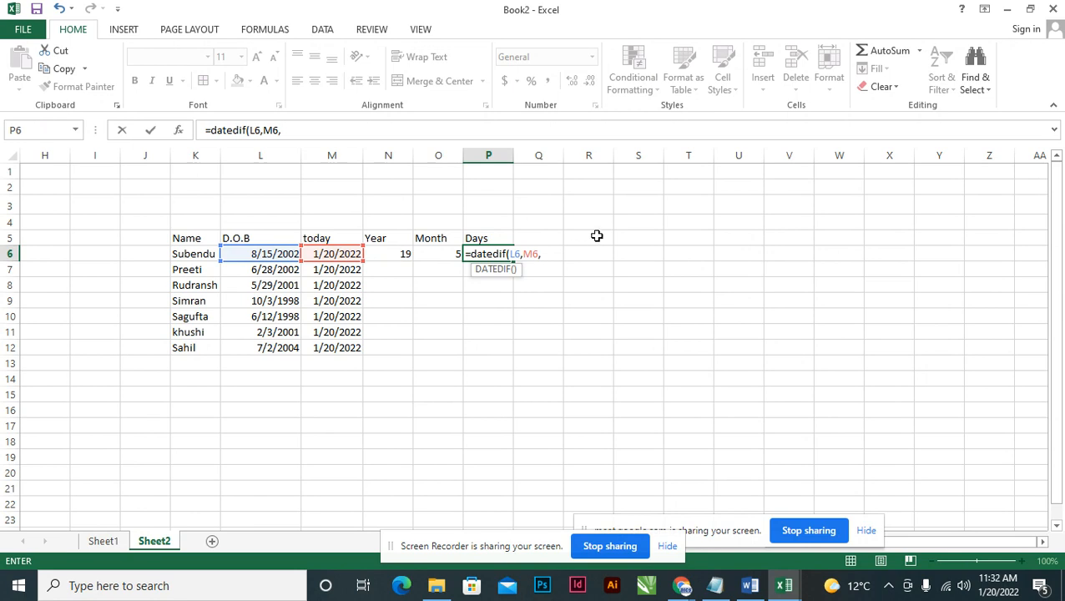
type("\"md")
key("BackSpace")
key("BackSpace")
type("MD\")")
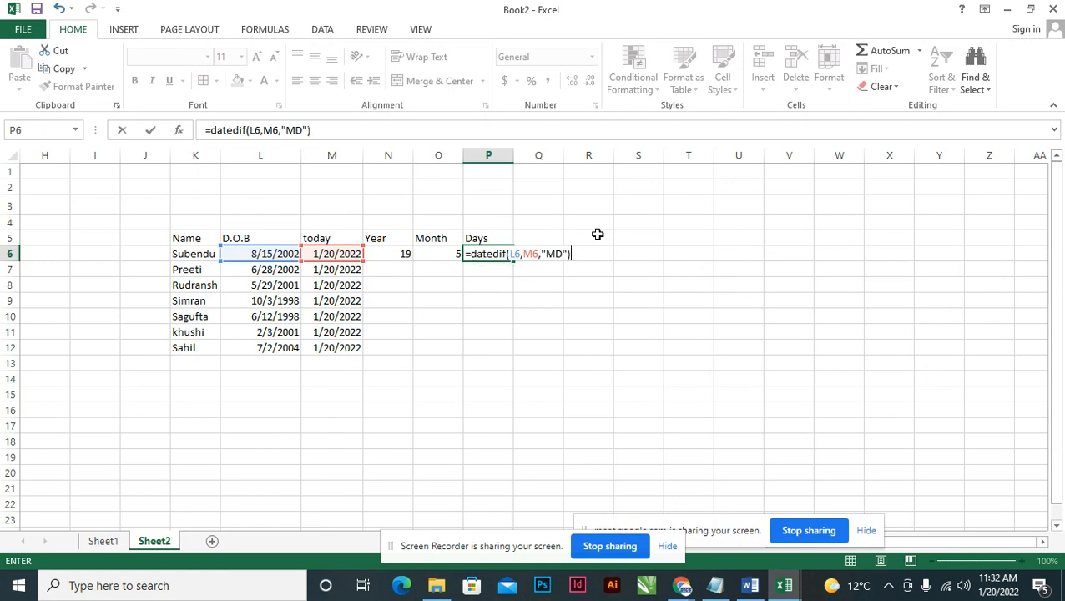
key("Return")
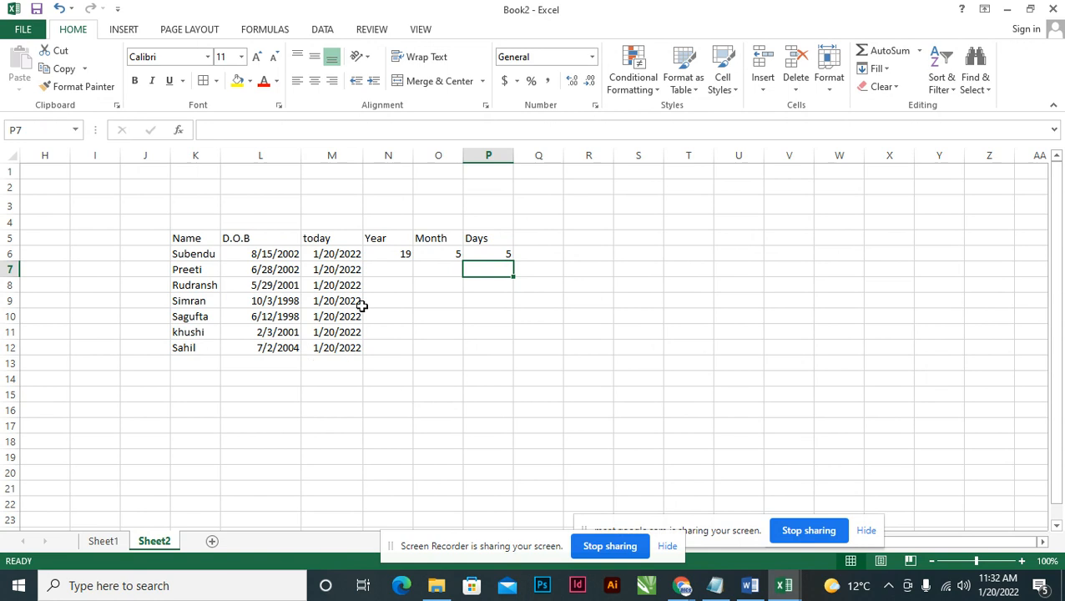
Review the Year, Month and Days formulas in N6, O6 and P6.
left_click(405, 255)
left_click(442, 254)
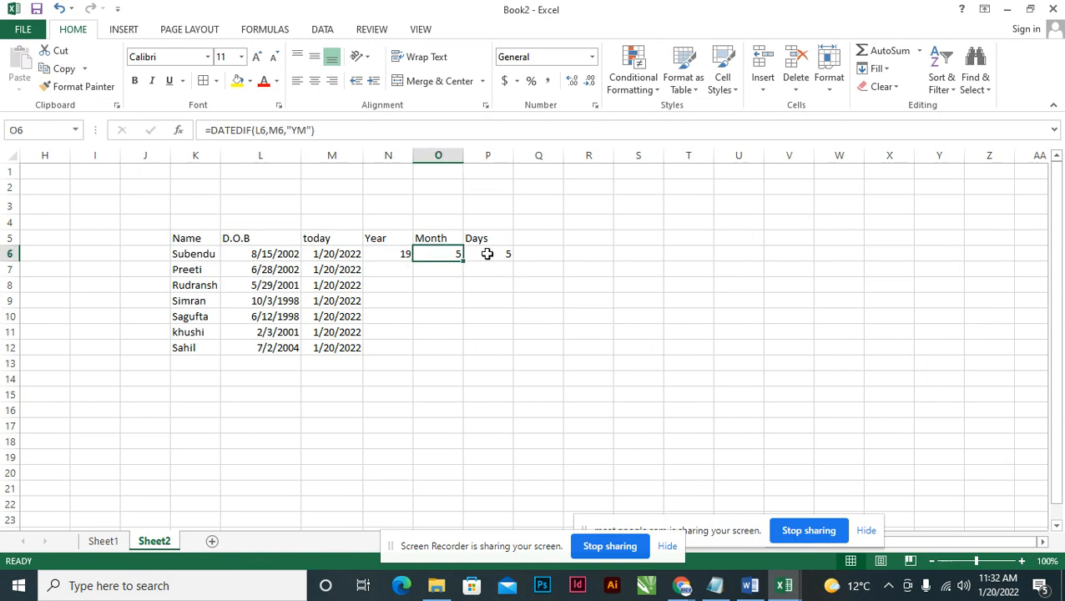
left_click(505, 254)
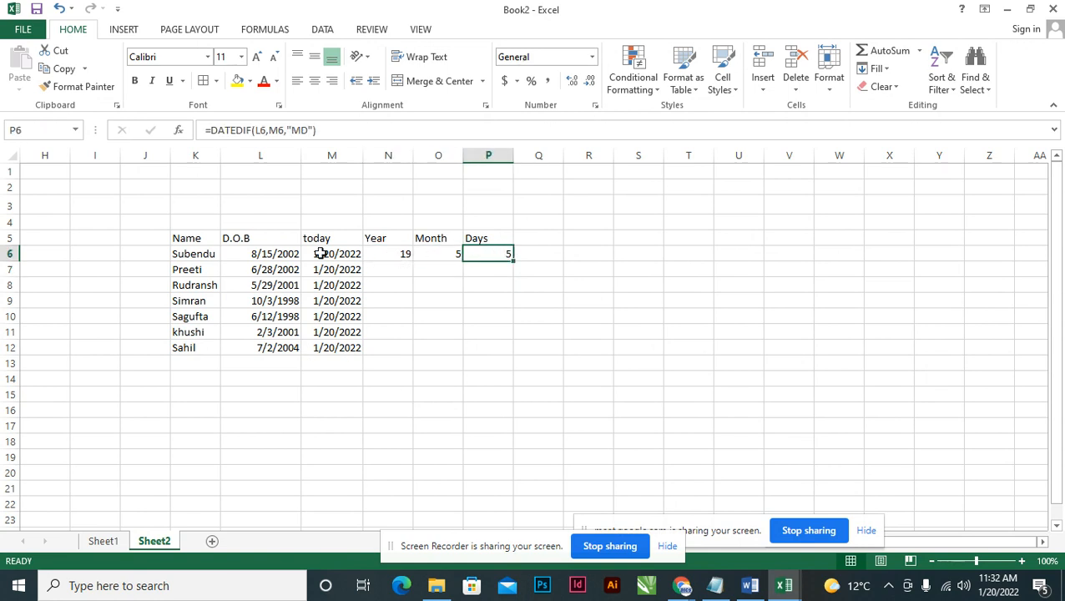
left_click(382, 258)
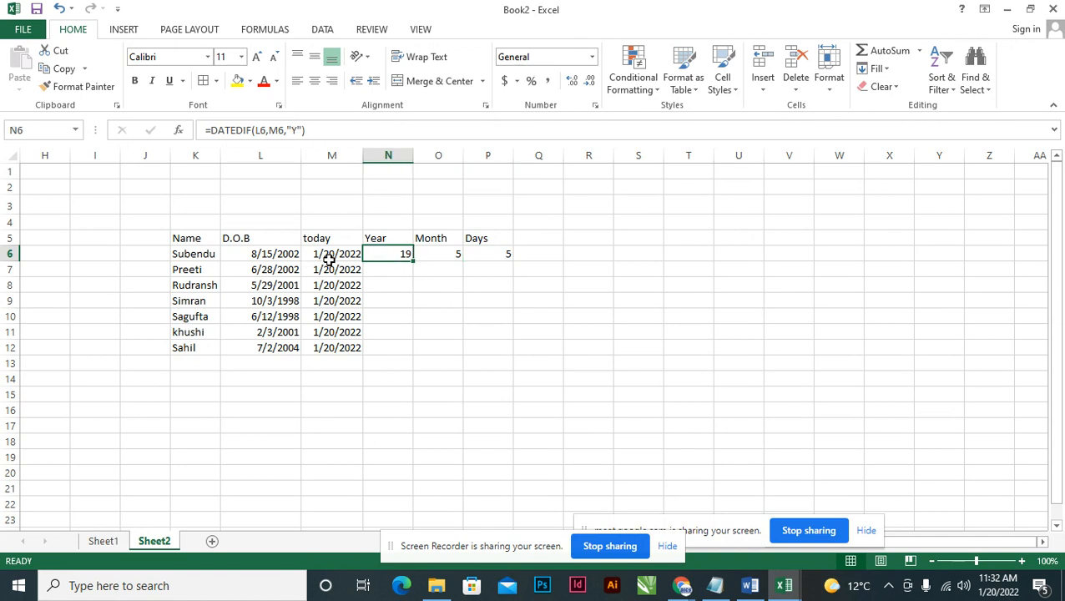
Fill the Year, Month and Days formulas from N6, O6 and P6 down through row 12.
left_click(269, 258)
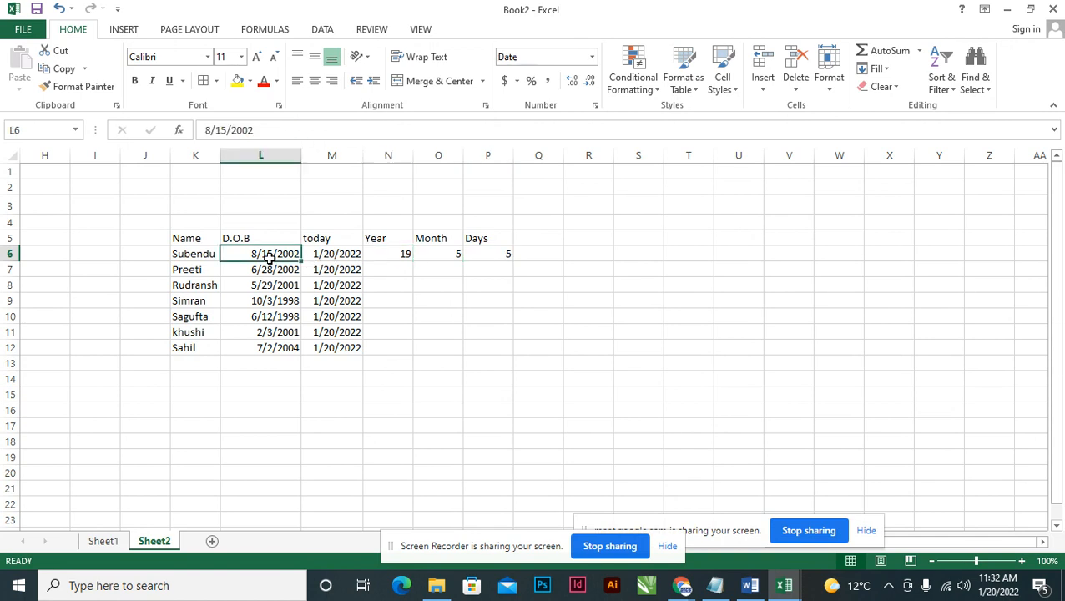
left_click(492, 254)
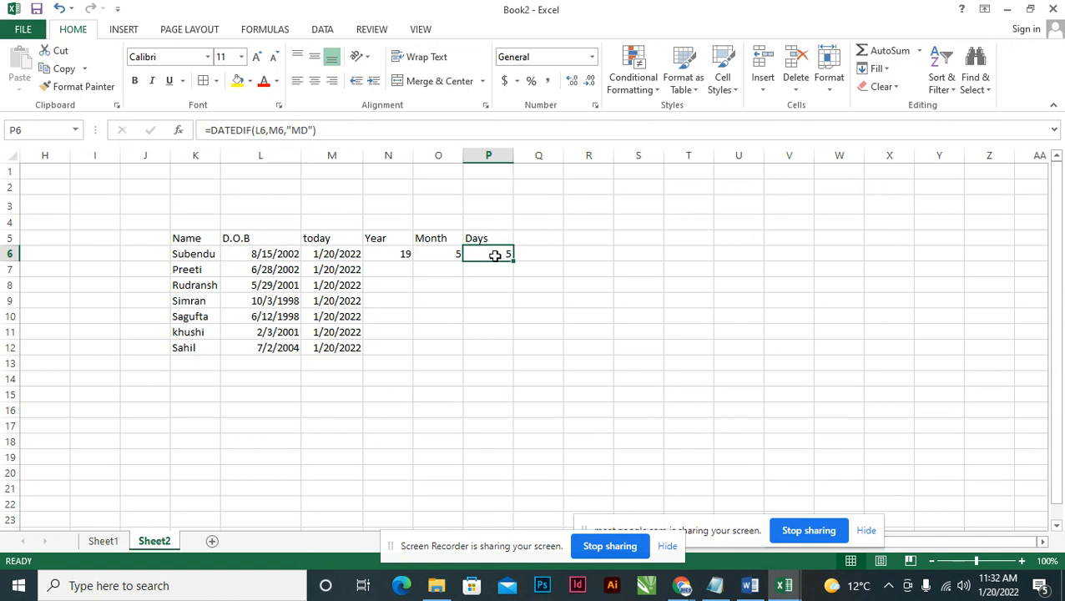
left_click(400, 253)
left_click_drag(413, 262, 410, 354)
left_click(453, 252)
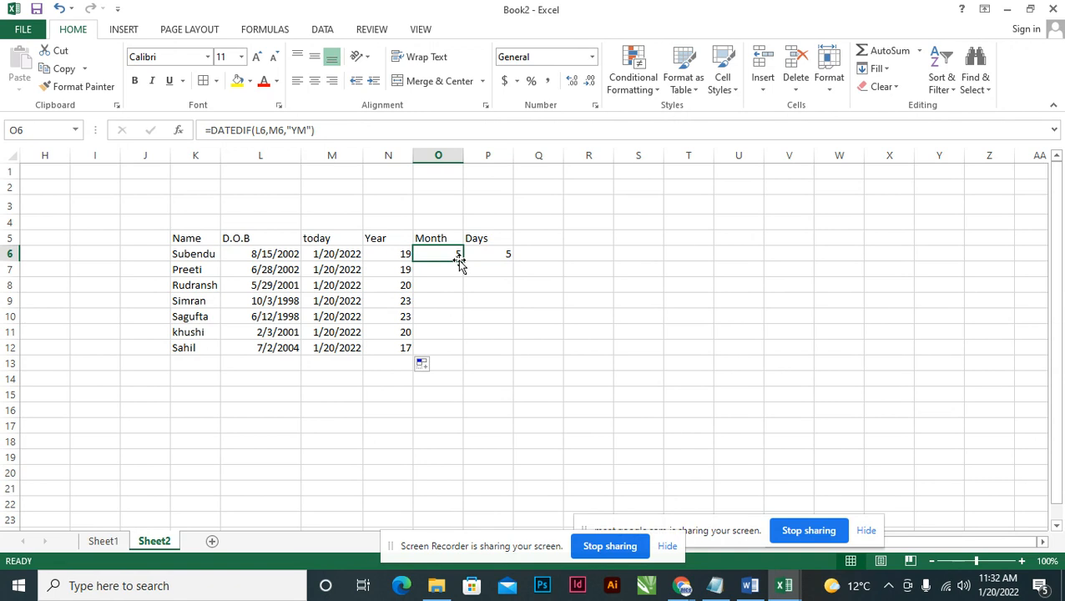
left_click_drag(463, 261, 465, 346)
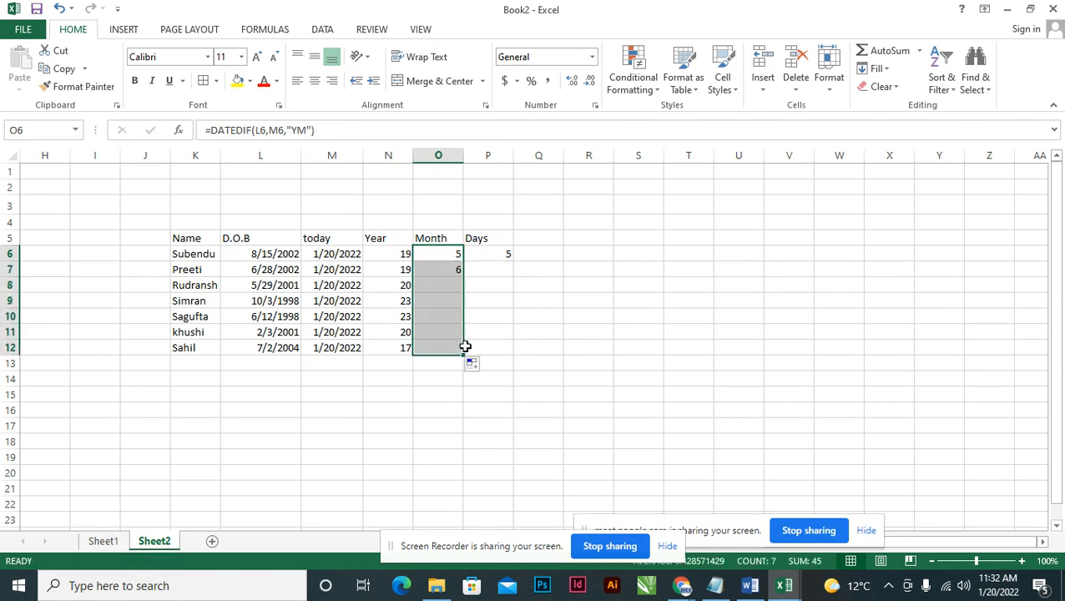
left_click(508, 257)
left_click_drag(511, 262, 521, 359)
left_click(403, 256)
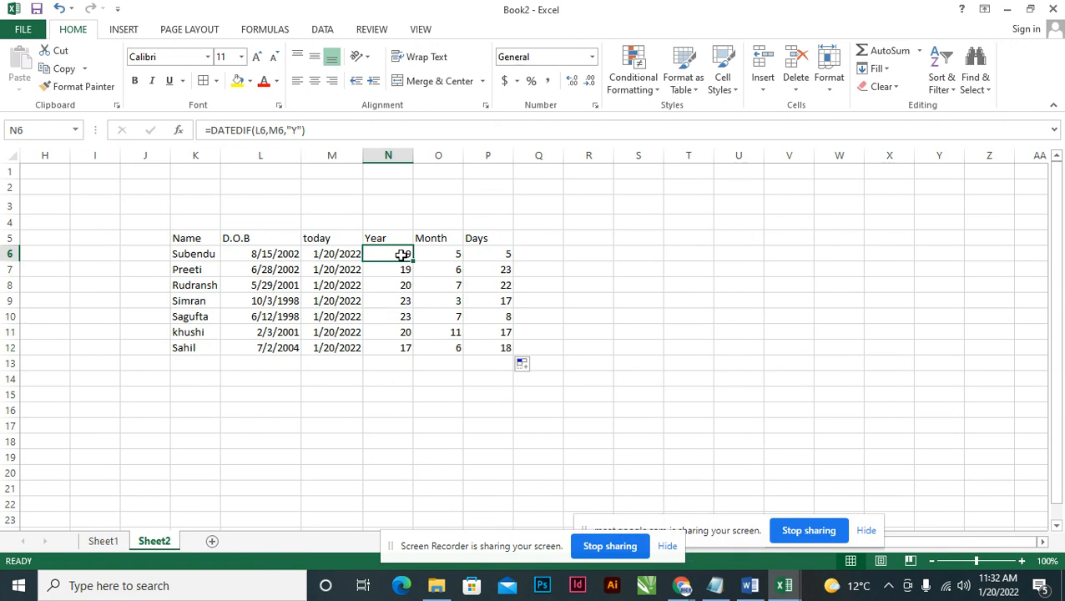
double_click(402, 255)
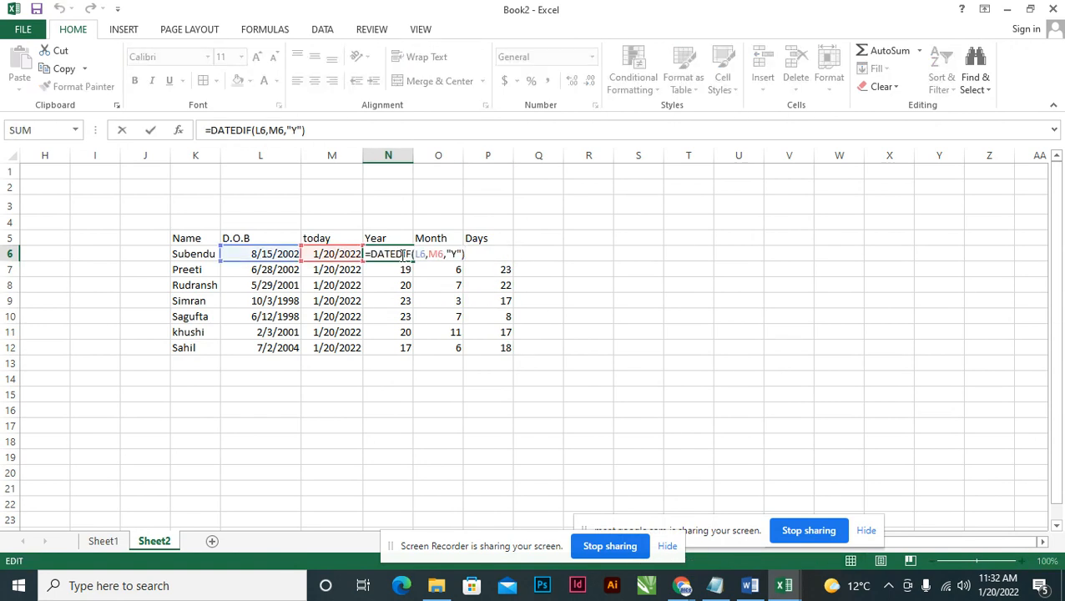
key("Tab")
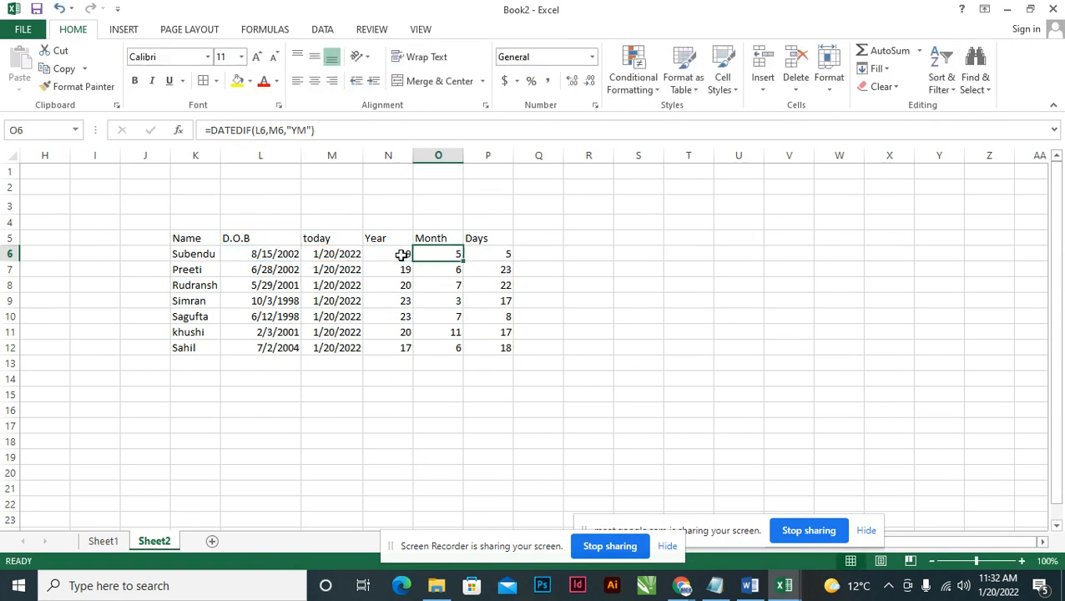
key("F2")
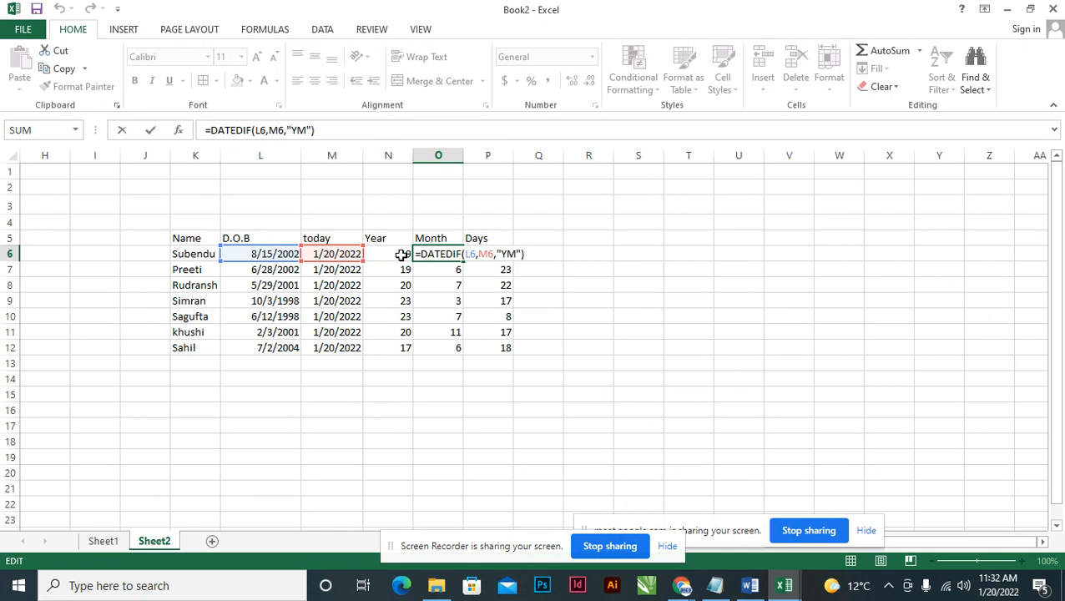
key("Tab")
key("F2")
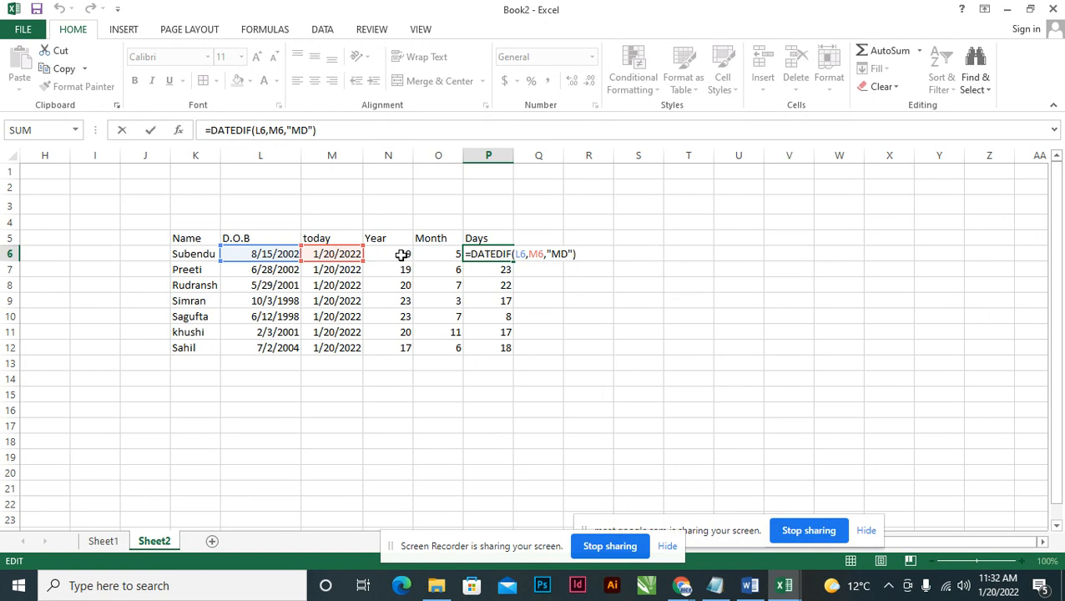
key("Tab")
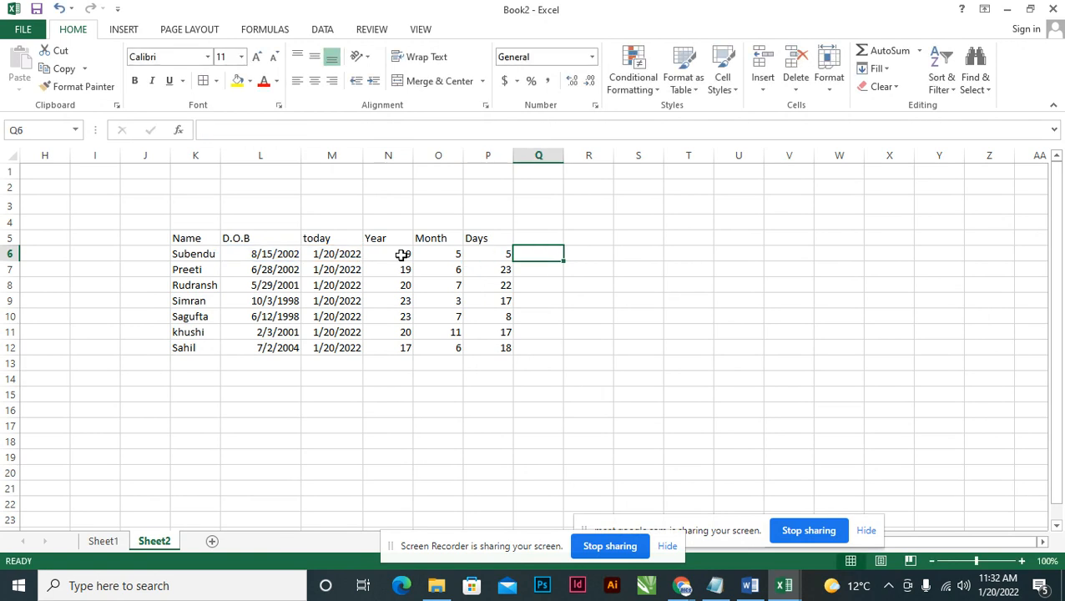
key("Up")
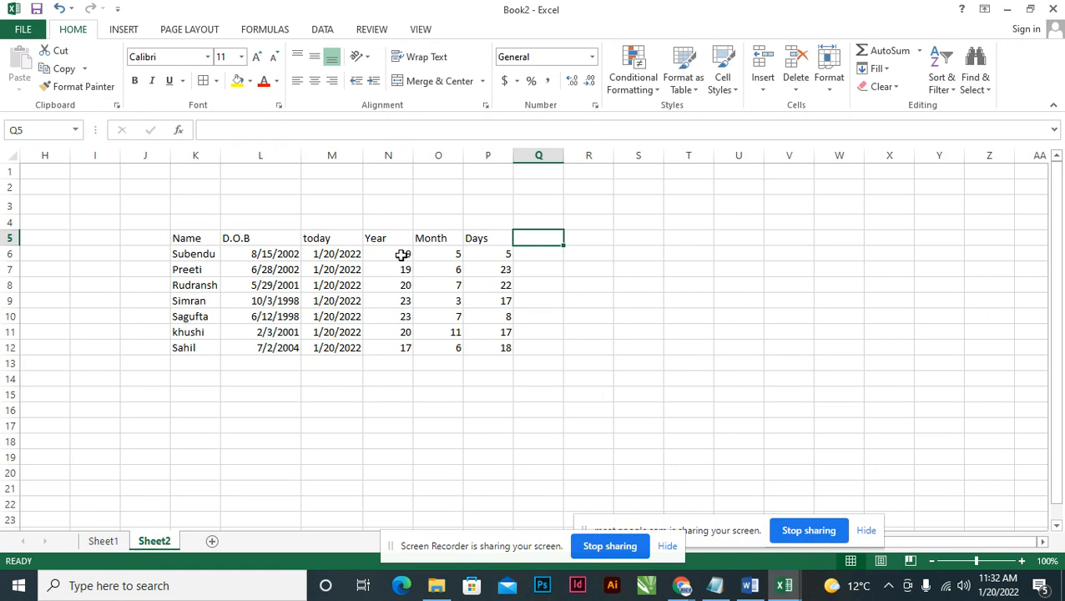
Enter the header 'Total Days' in Q5.
type("Total")
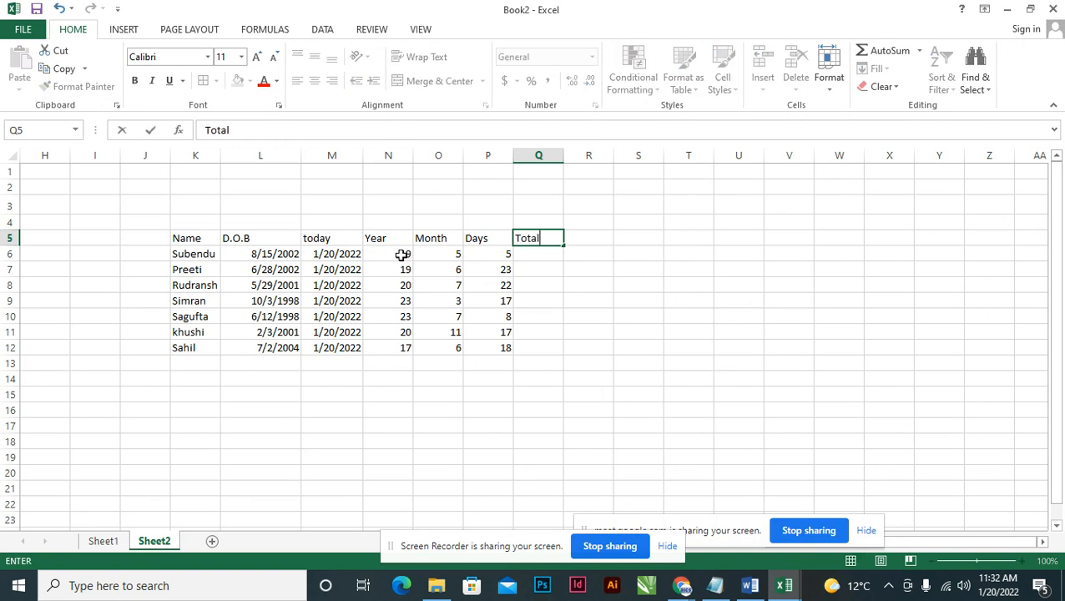
key("Return")
key("Up")
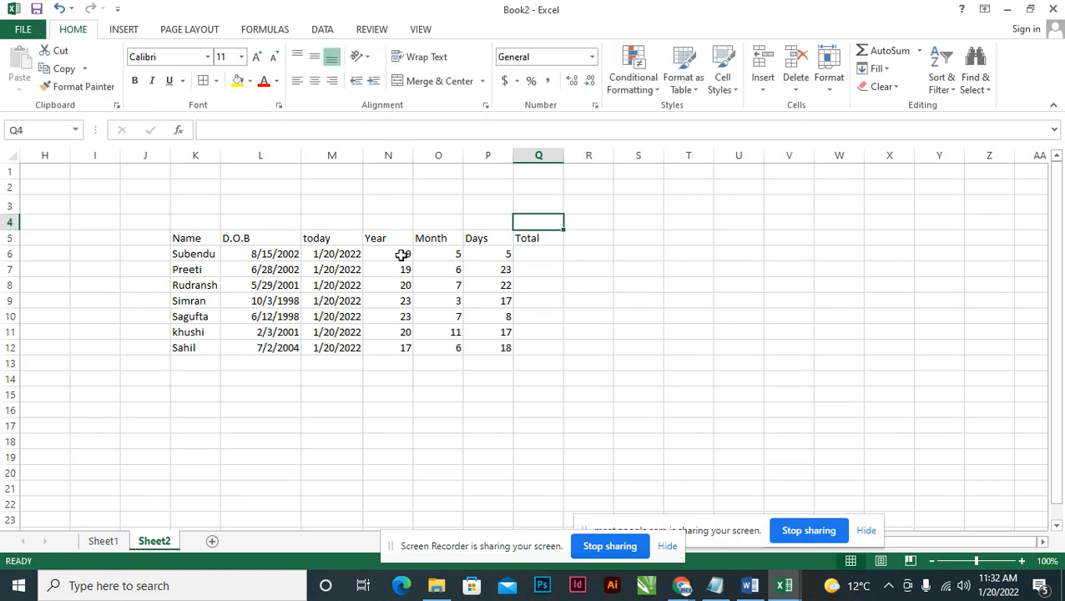
key("F2")
type("Days")
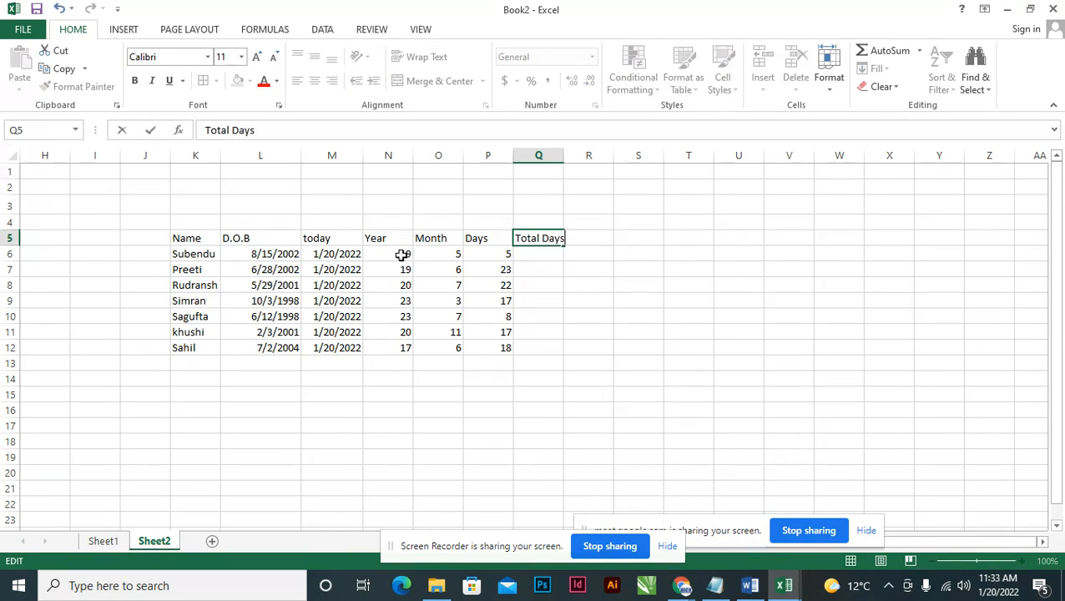
key("Return")
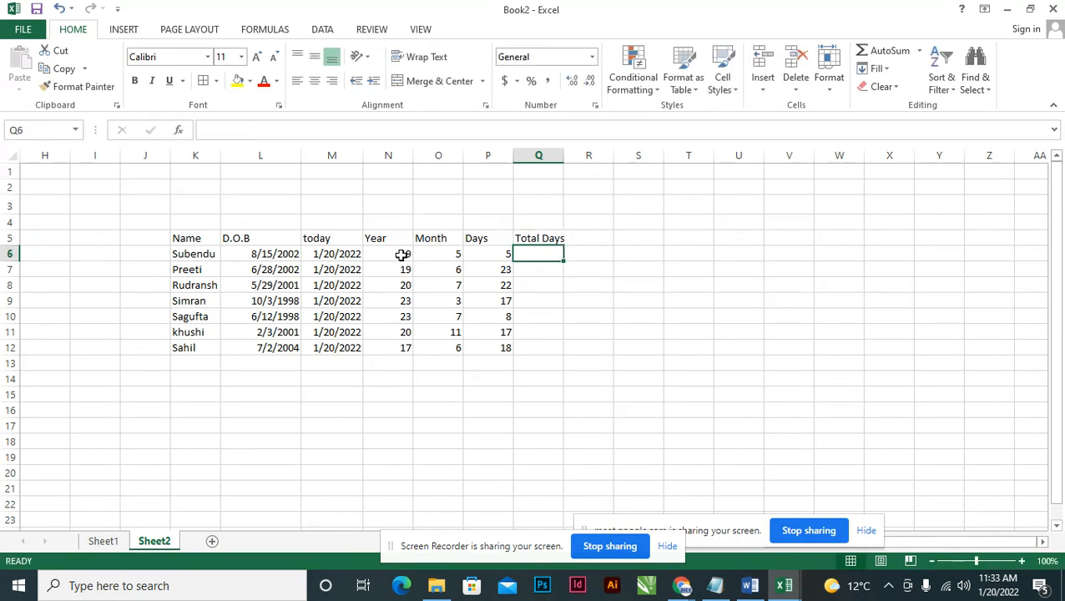
Enter =DATEDIF(L6,M6,"d") in Q6 to get 7098 total days.
type("=dated")
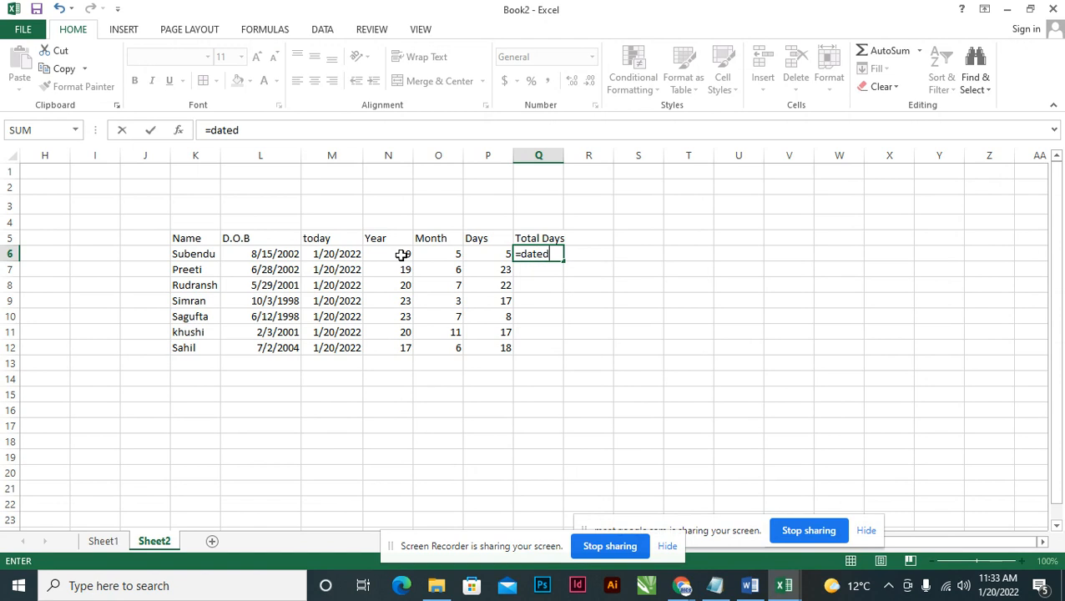
type("if(")
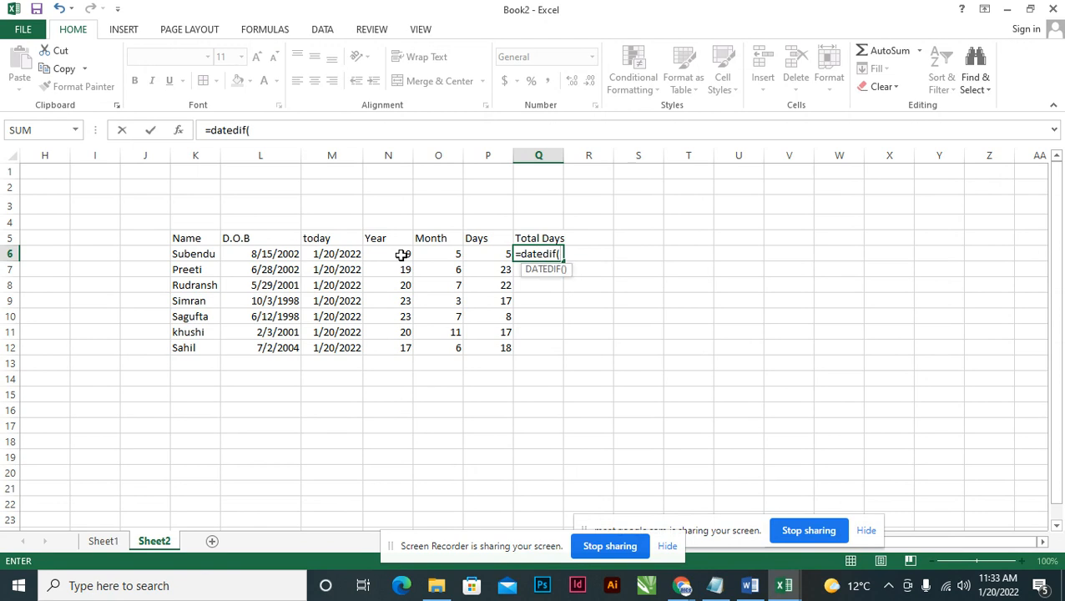
left_click(288, 250)
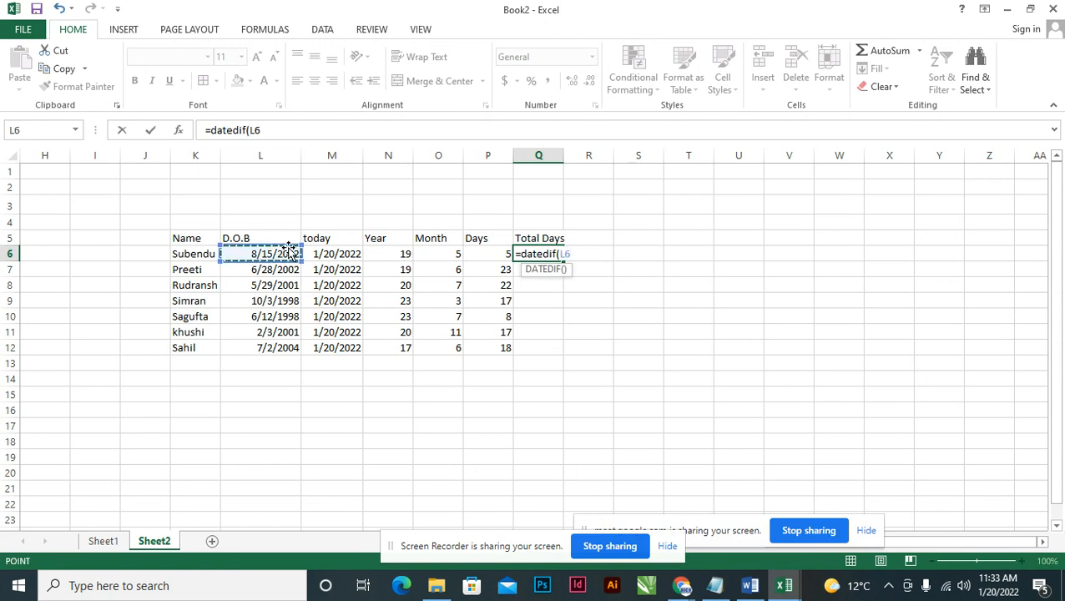
type(",")
left_click(325, 250)
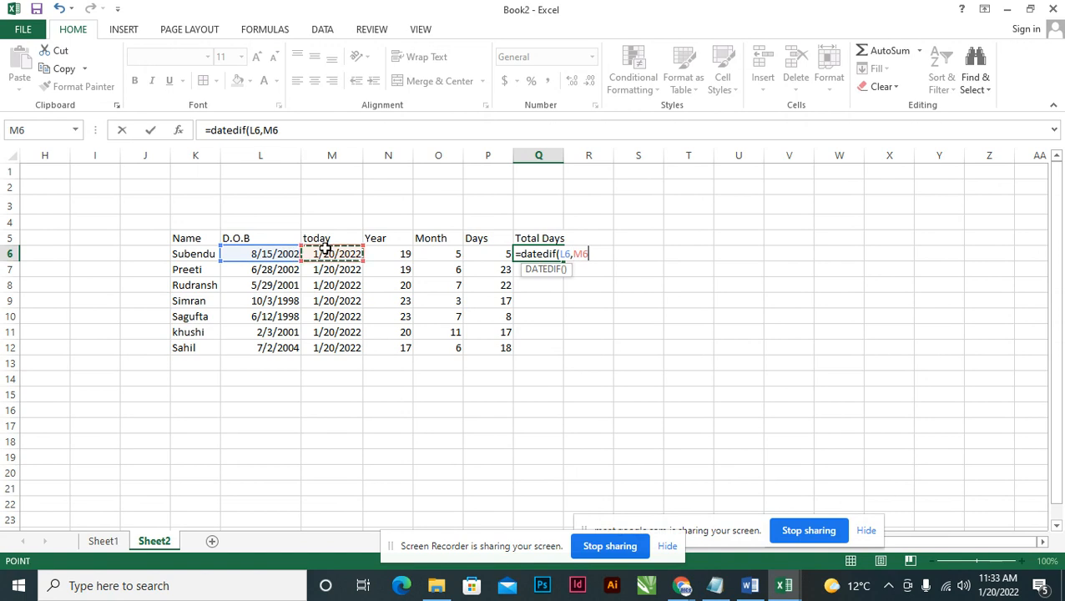
type(",")
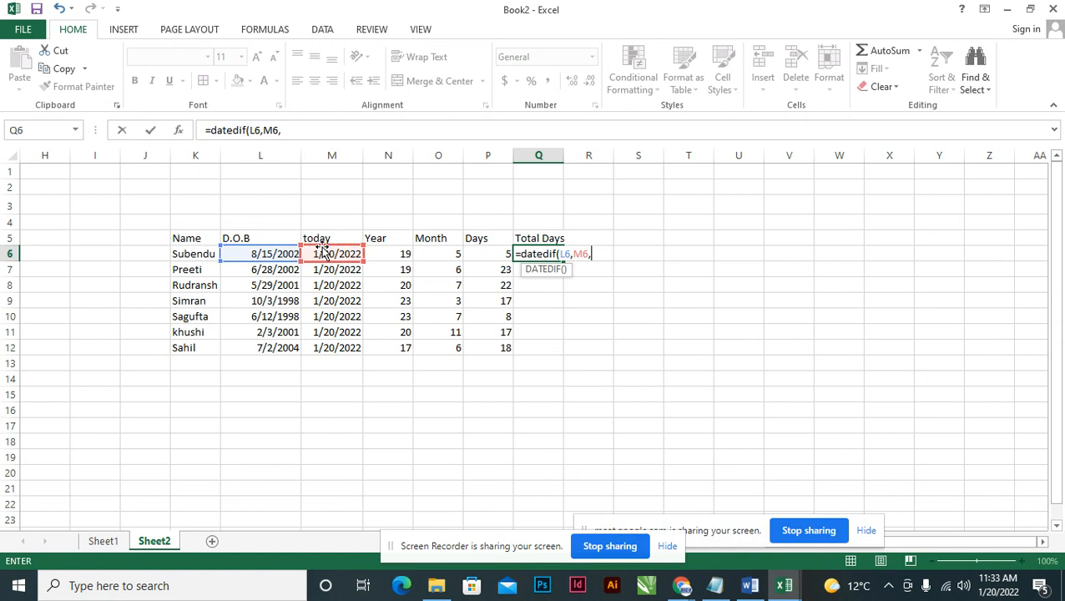
type("\"d\")")
key("Return")
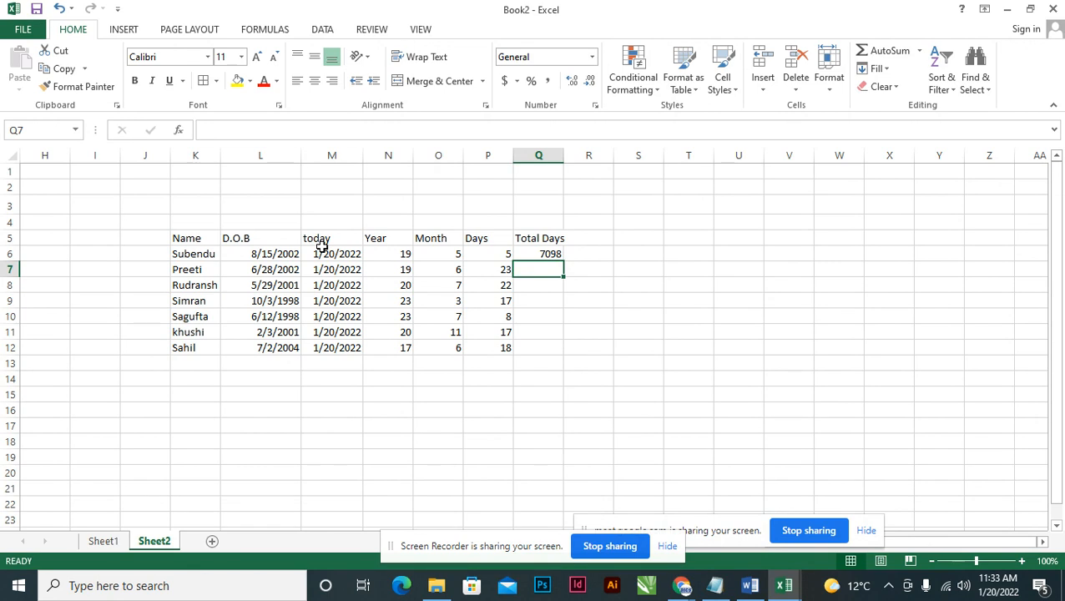
Widen column Q to fit and add the header 'Total Month' in R5.
double_click(563, 156)
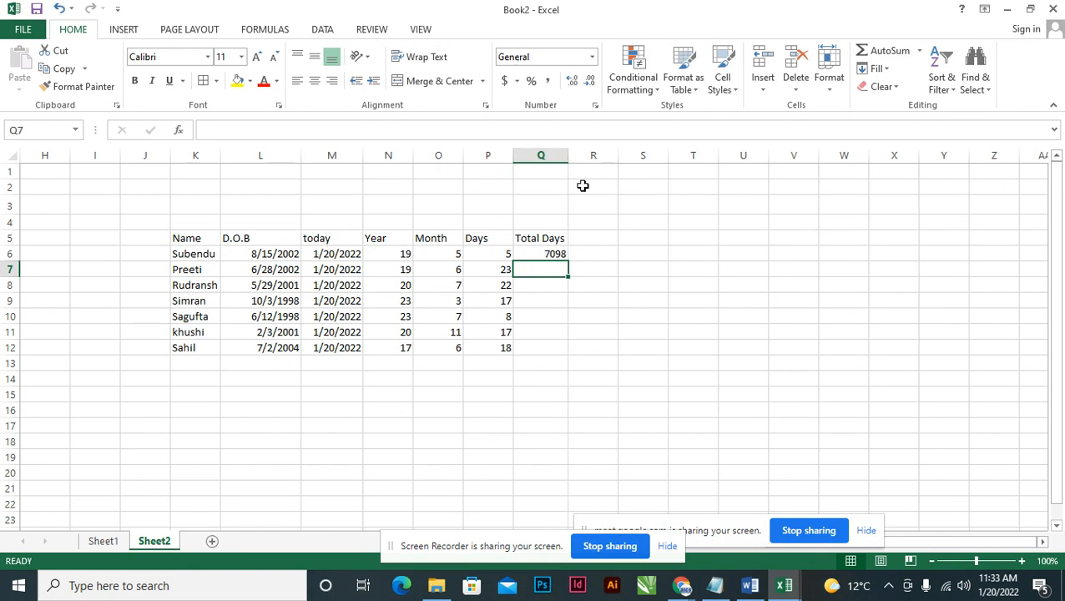
left_click(596, 236)
type("T")
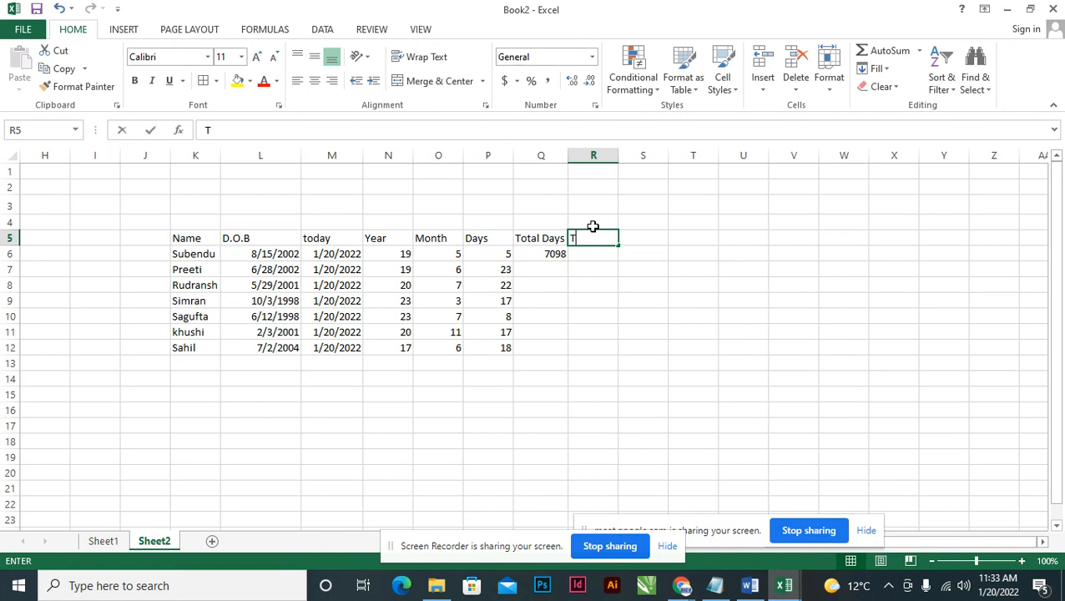
type("otal Month")
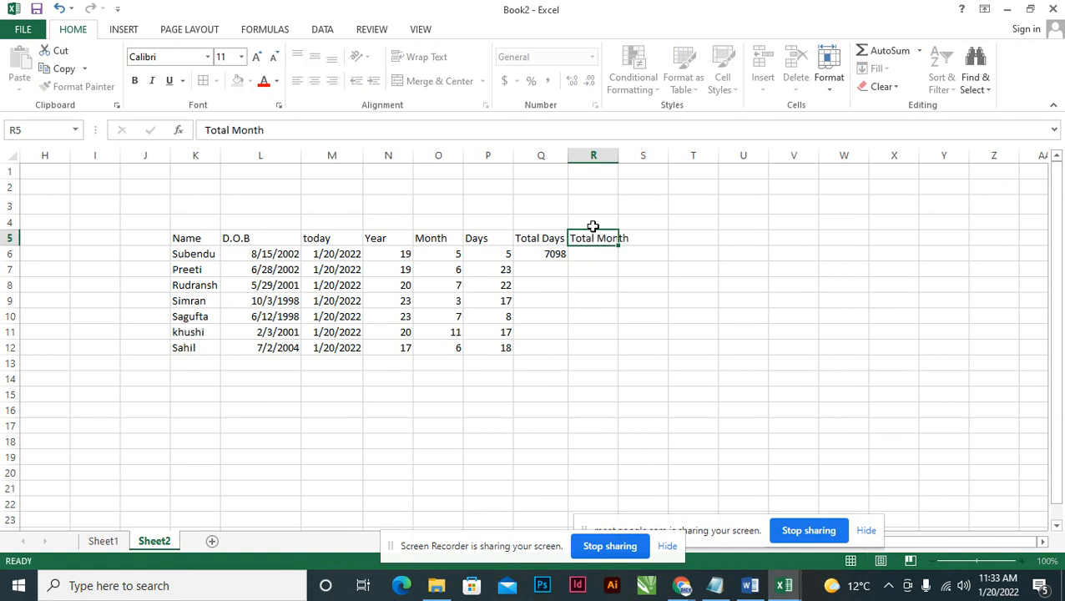
key("Return")
Enter =DATEDIF(L6,M6,"m") in R6 for the total months.
type("=")
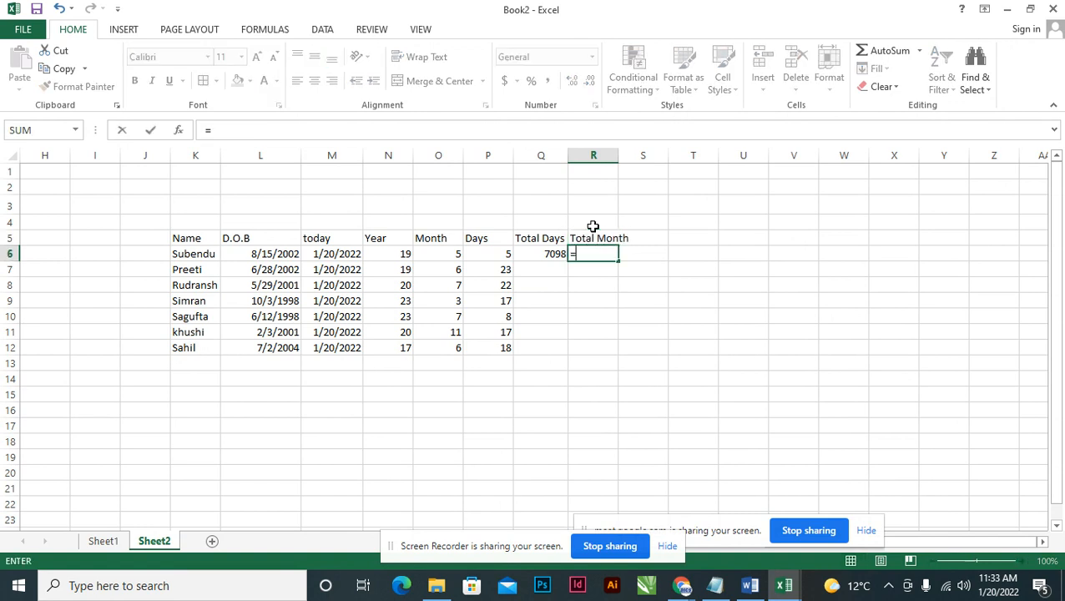
type("da")
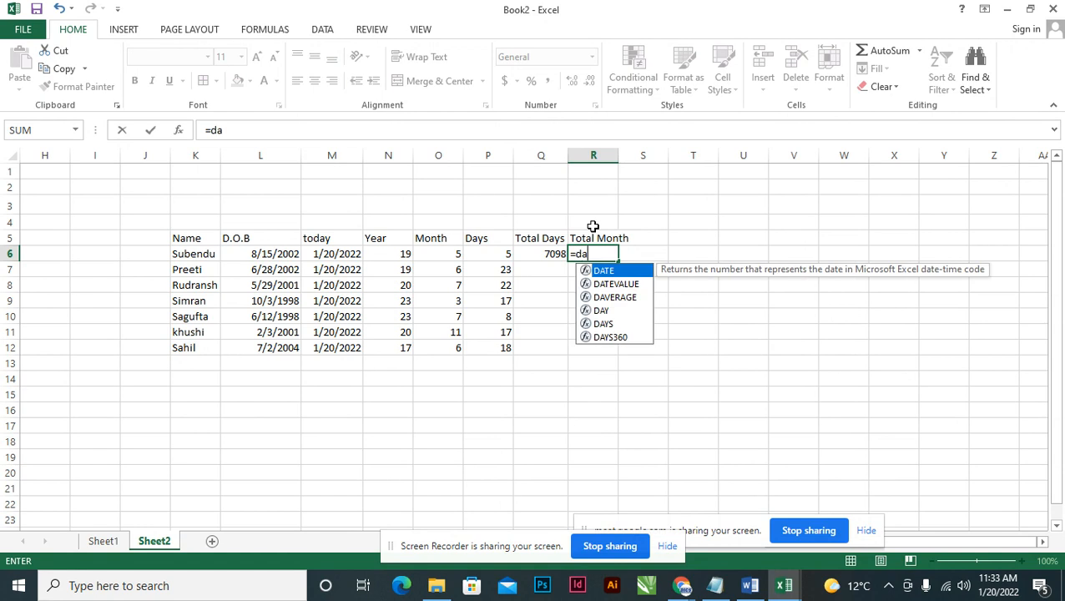
type("tedif(")
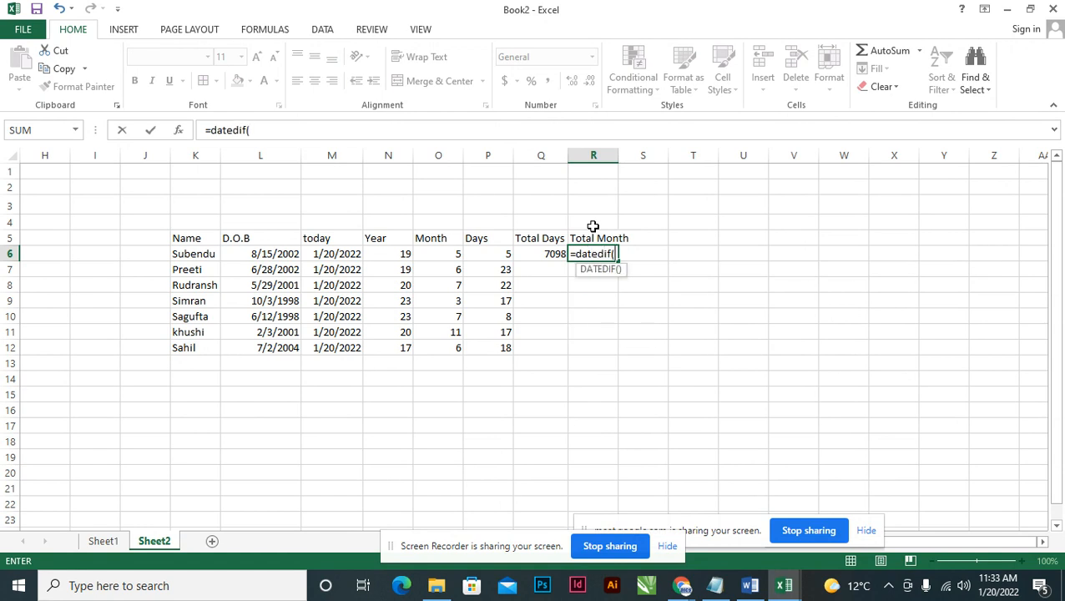
left_click(263, 252)
type(",")
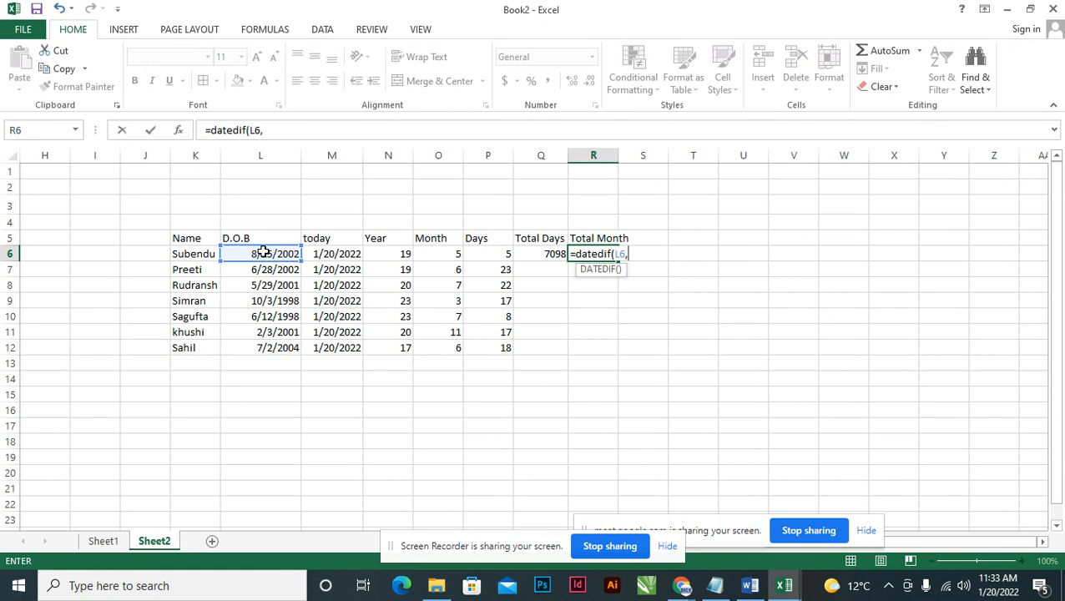
left_click(326, 252)
type(",")
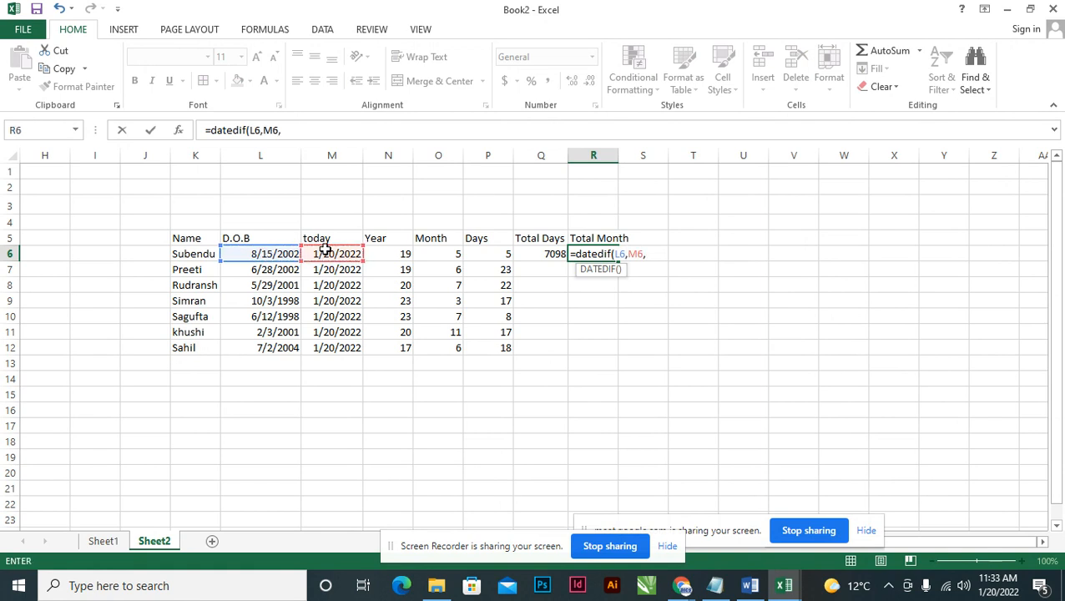
type("\"m\")")
key("Return")
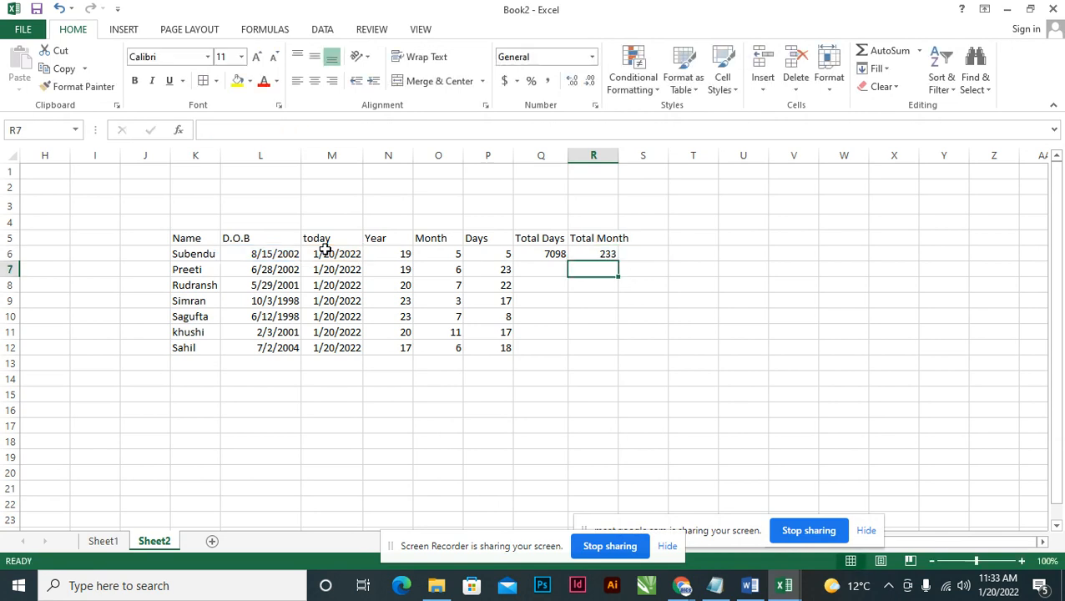
Fill the Total Days and Total Month formulas in Q6 and R6 down to row 12.
left_click(601, 255)
left_click(554, 255)
left_click_drag(569, 259, 561, 349)
left_click(612, 257)
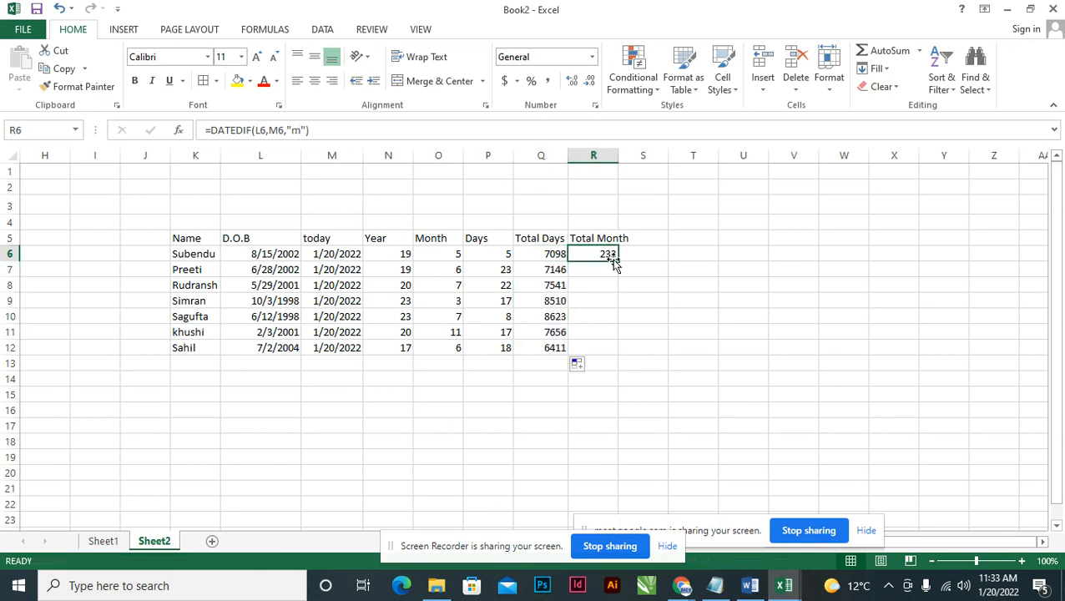
left_click_drag(617, 261, 617, 353)
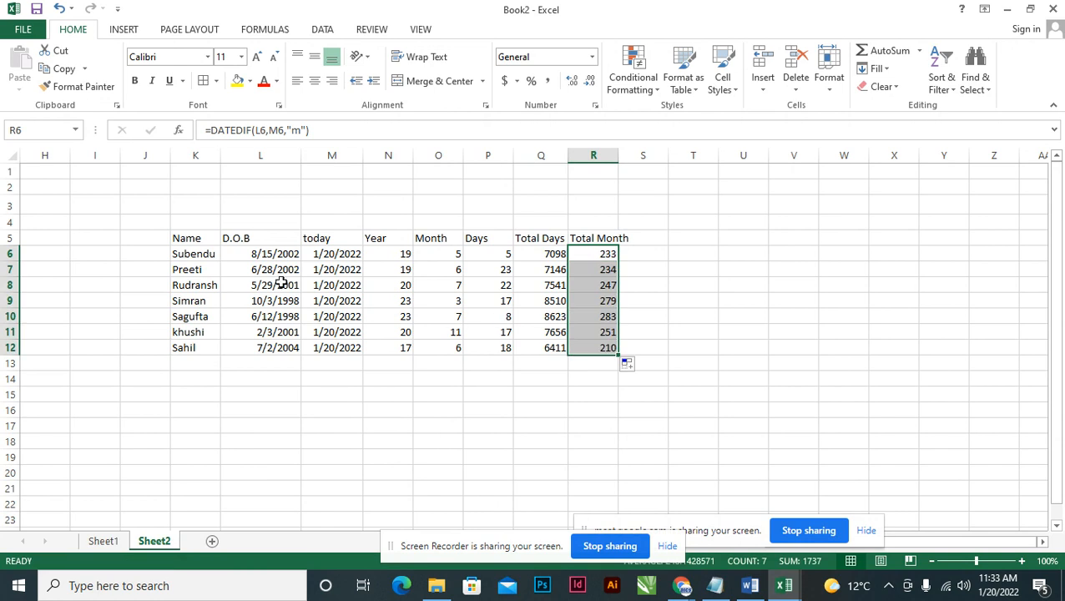
left_click(238, 256)
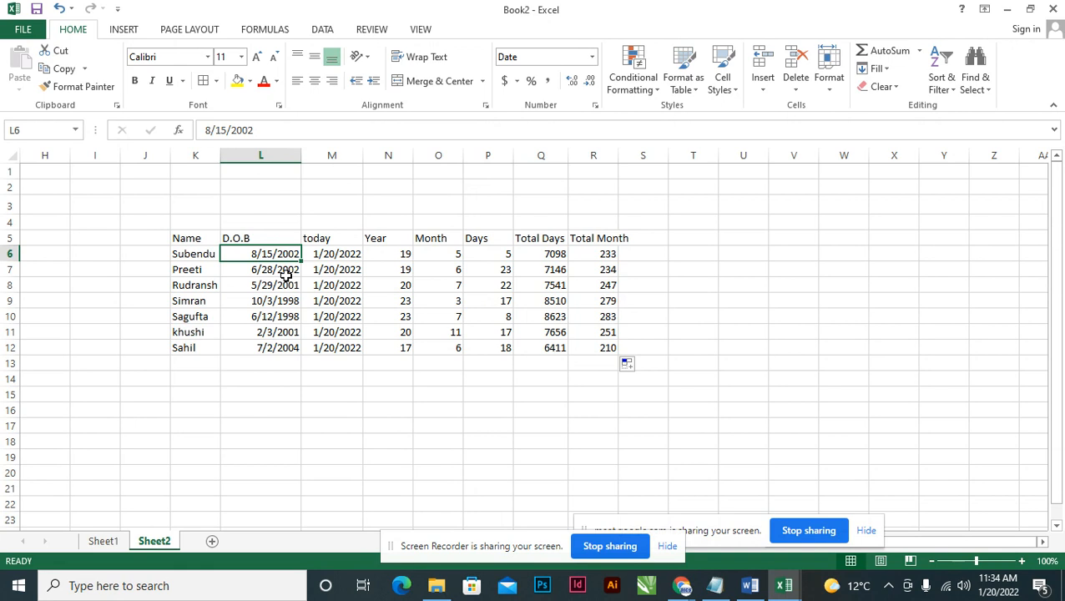
Replace the TODAY formula in M6 with the fixed date 08/15/2023.
left_click(381, 252)
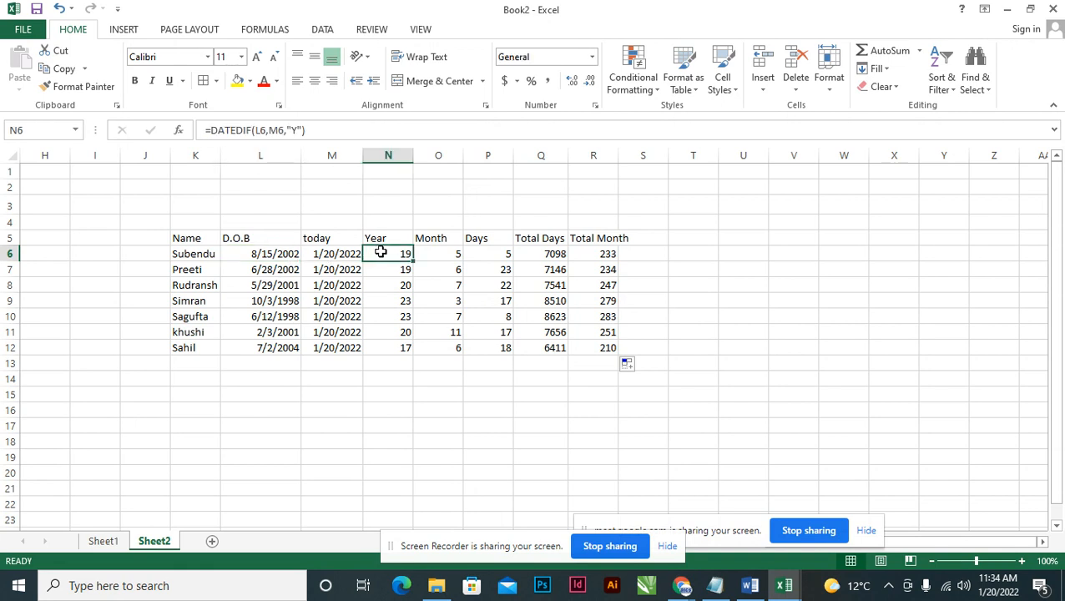
left_click(280, 255)
left_click(325, 253)
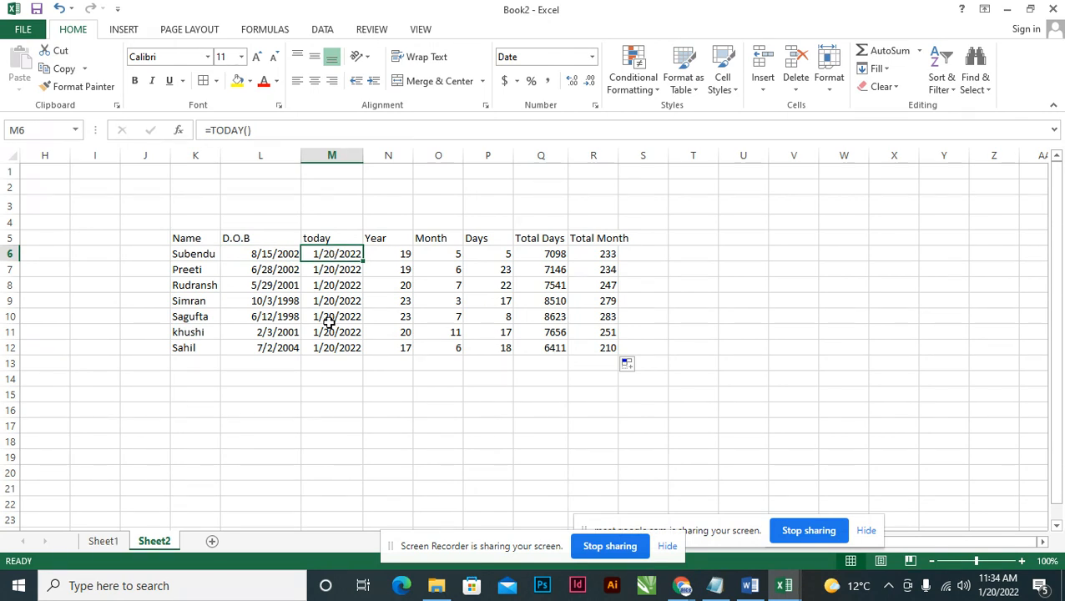
double_click(343, 253)
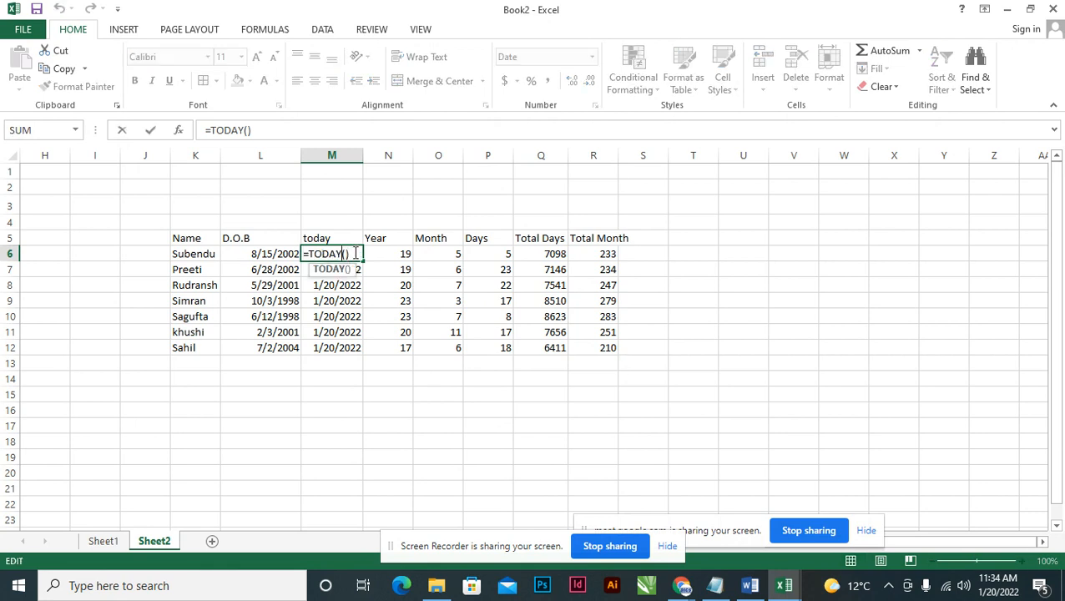
key("Escape")
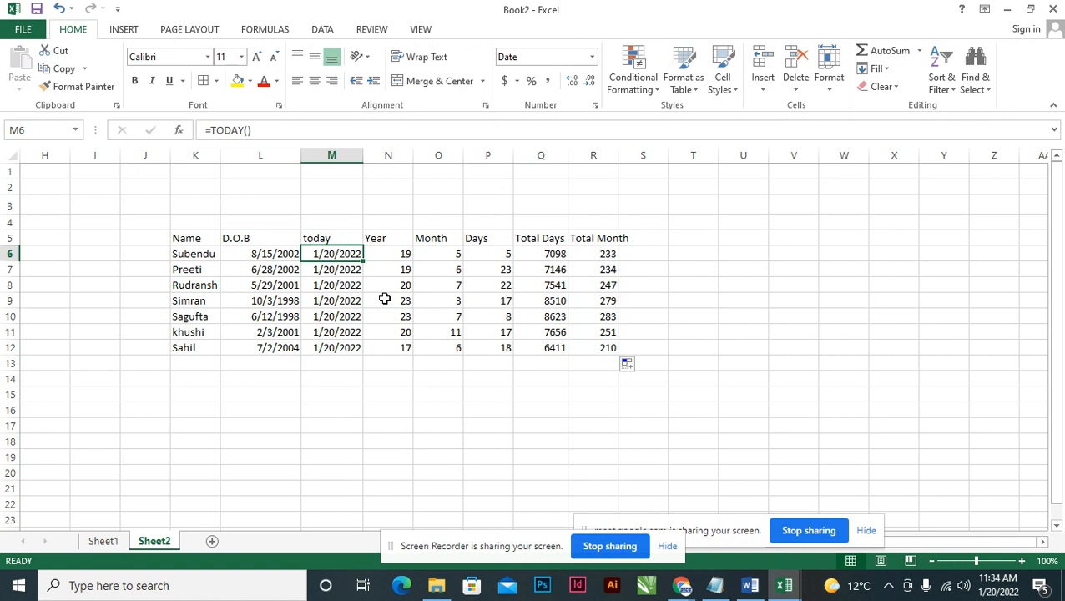
type("08")
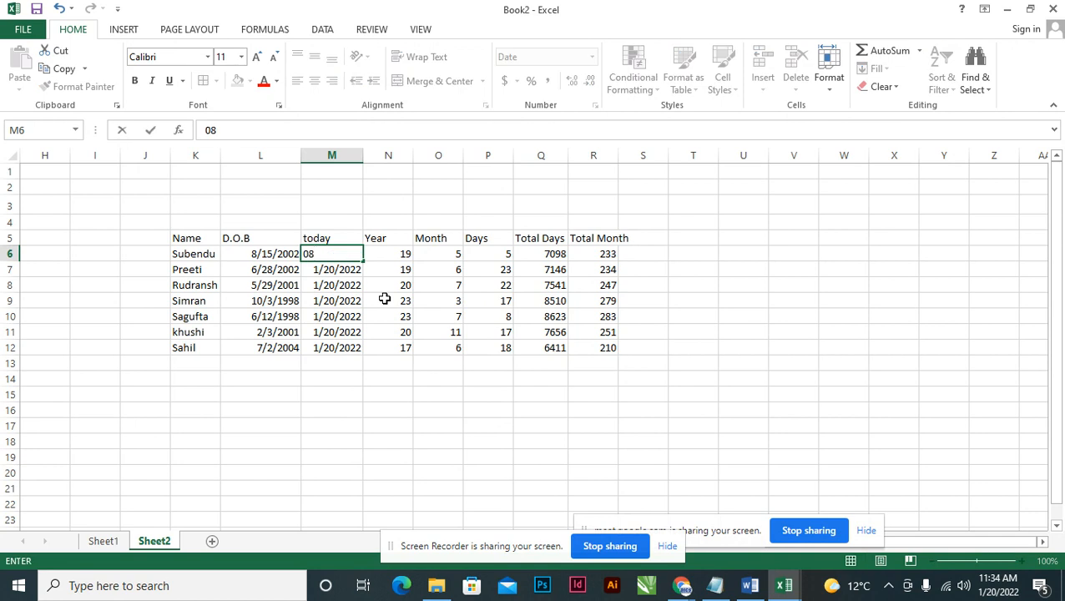
type("/15/2023")
key("ctrl+Return")
key("Return")
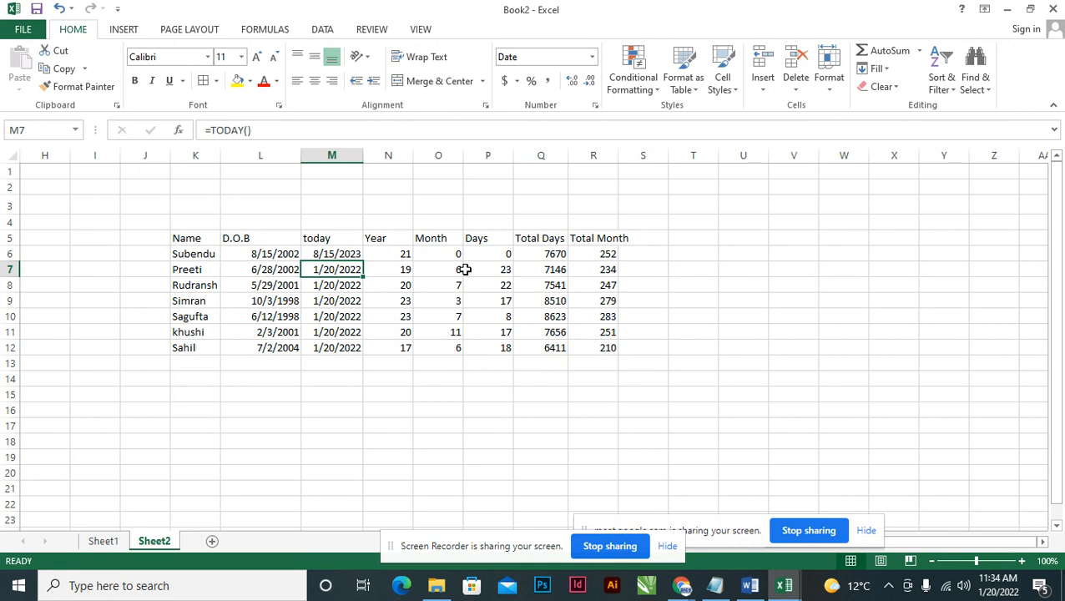
Change M6 to 8/15/2022 so row 6 shows 20 years, 0 months, 0 days.
left_click(404, 255)
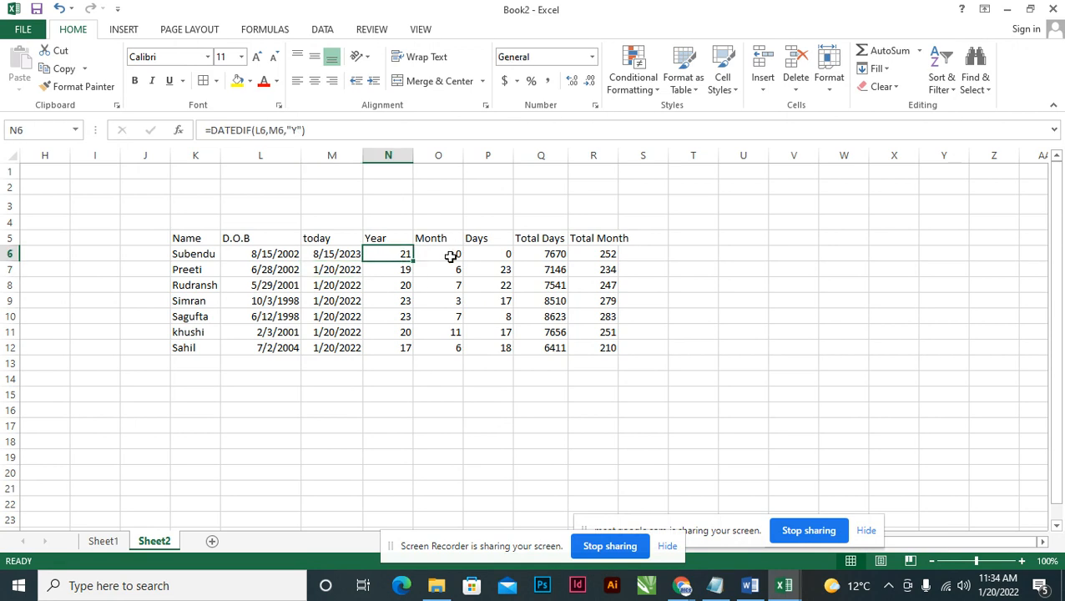
left_click_drag(451, 255, 487, 256)
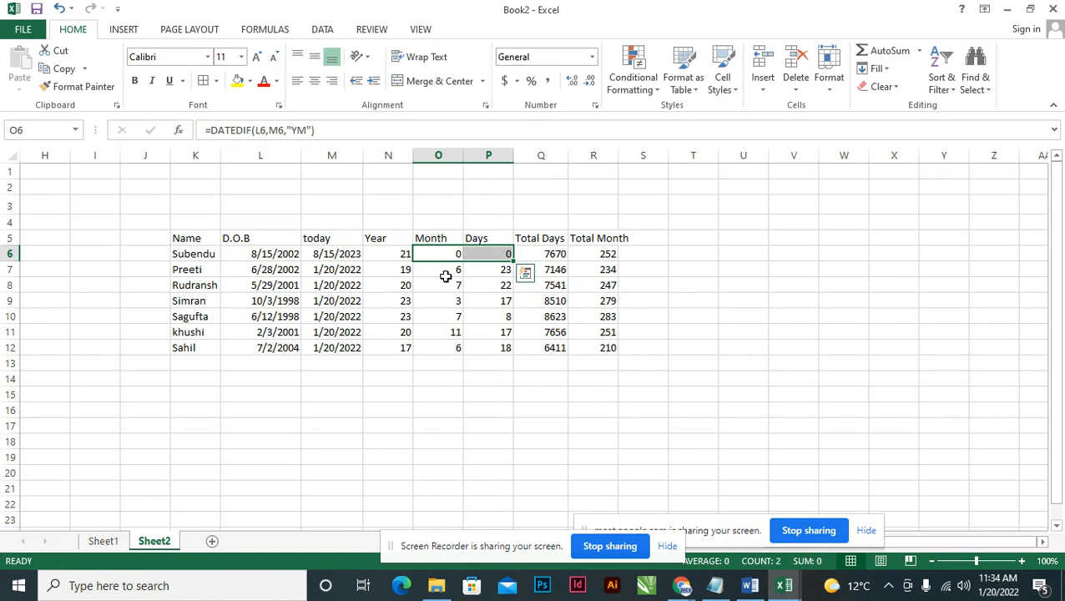
double_click(335, 255)
key("End")
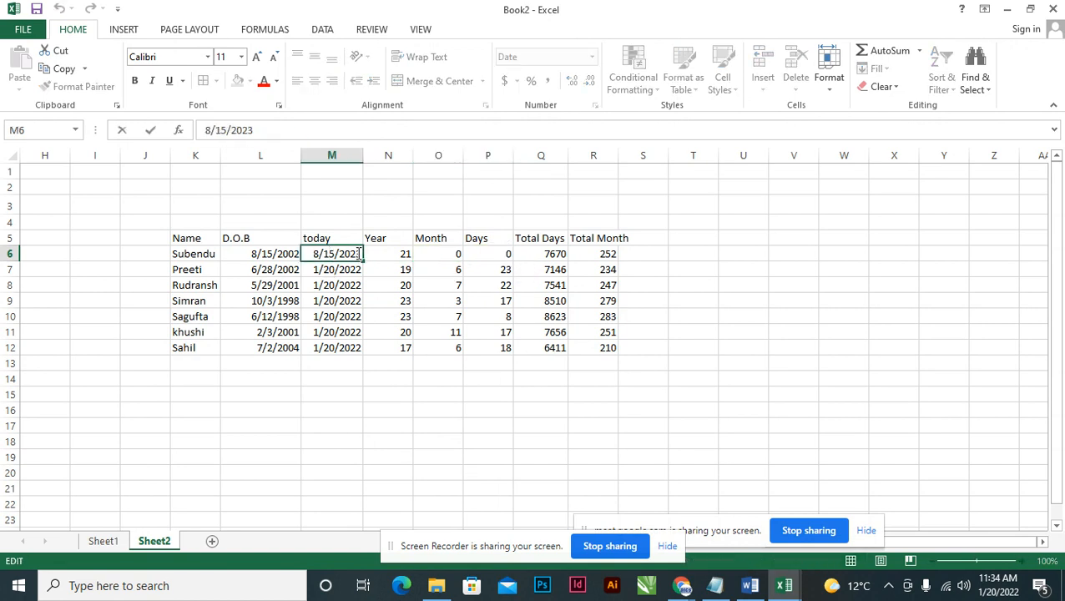
key("BackSpace")
type("2")
key("Return")
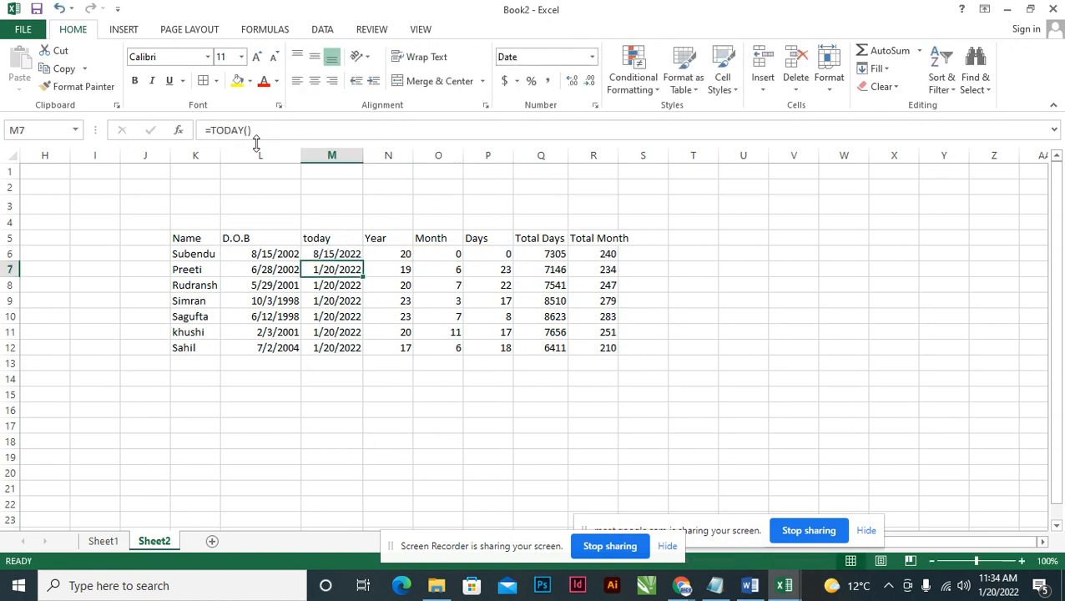
left_click(389, 256)
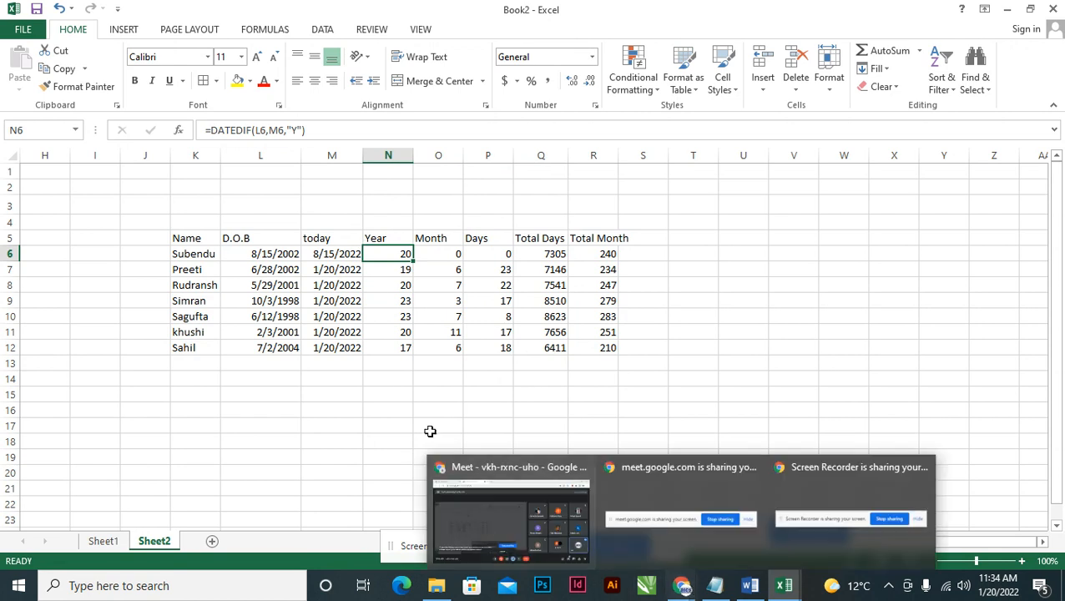
Switch to the Book1 workbook from the taskbar previews.
left_click(390, 398)
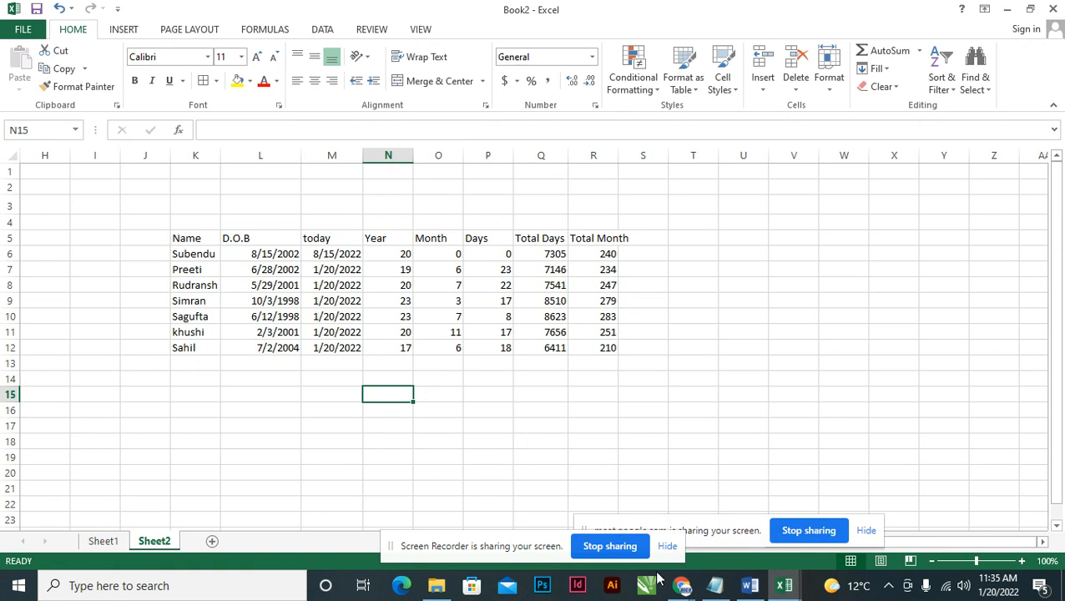
left_click(680, 583)
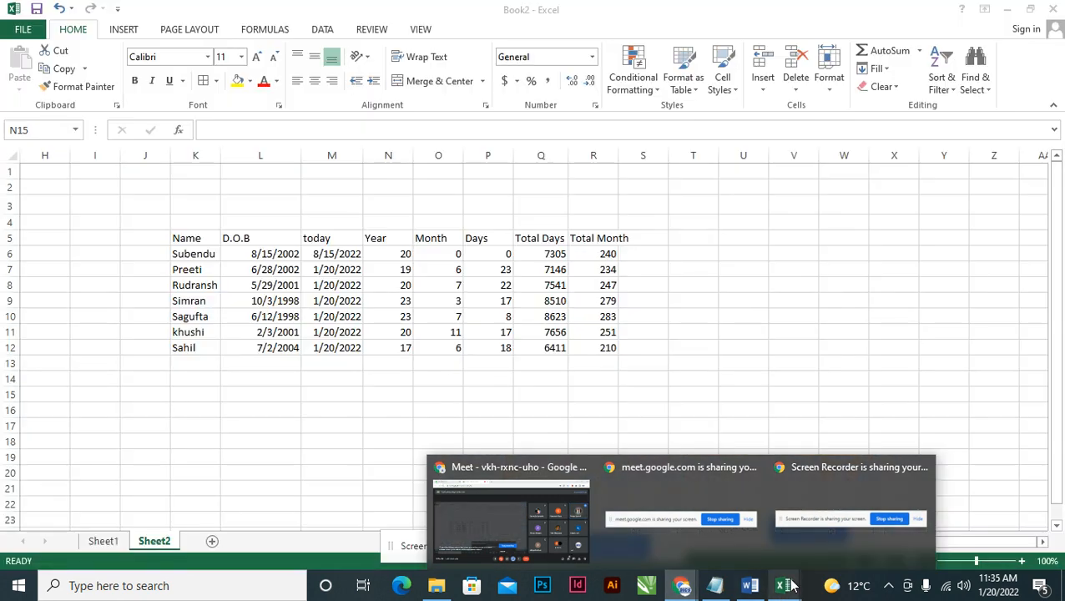
mouse_move(784, 584)
left_click(737, 542)
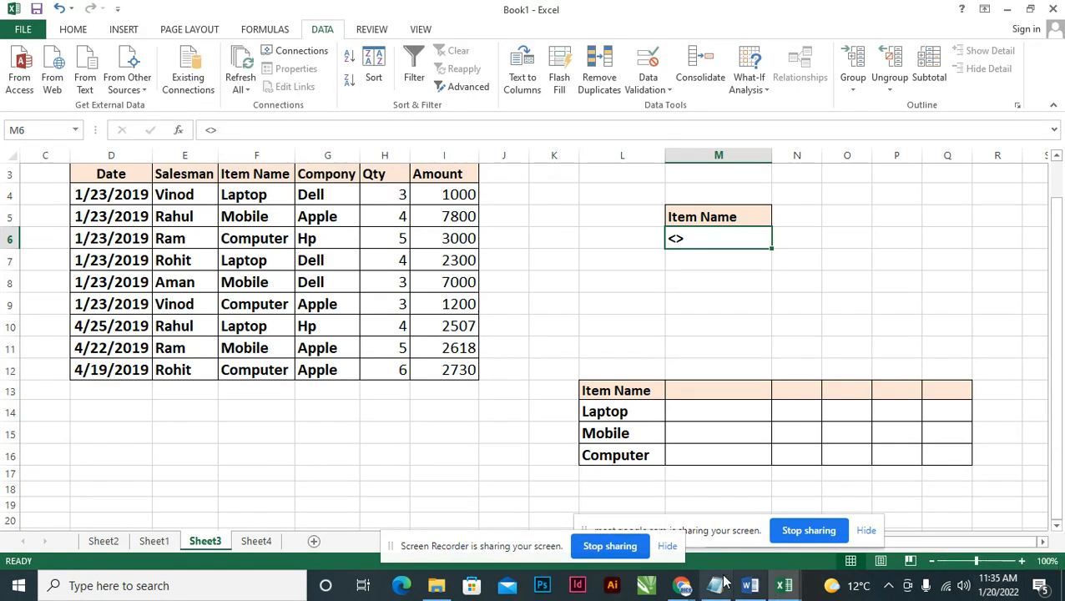
Return to Book2's age table, then bring the Google Meet call in Chrome to the front.
mouse_move(782, 587)
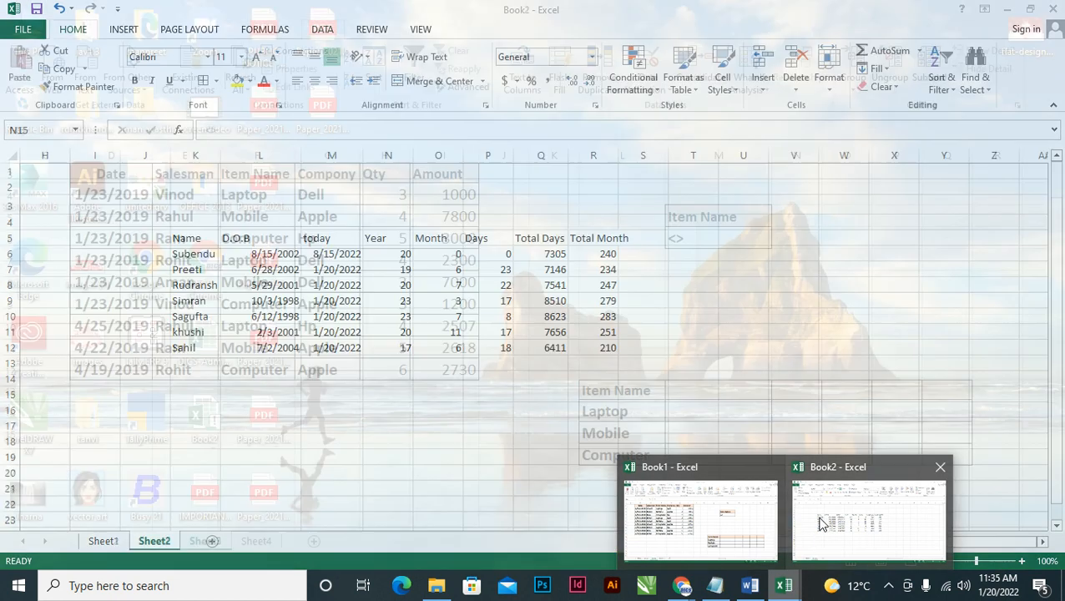
left_click(822, 524)
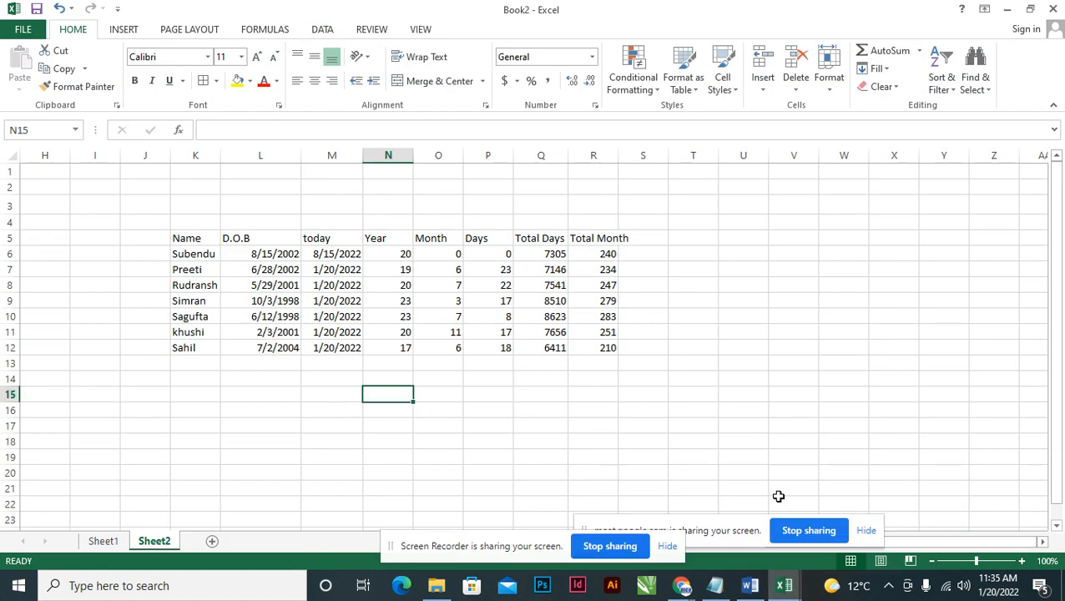
left_click(340, 257)
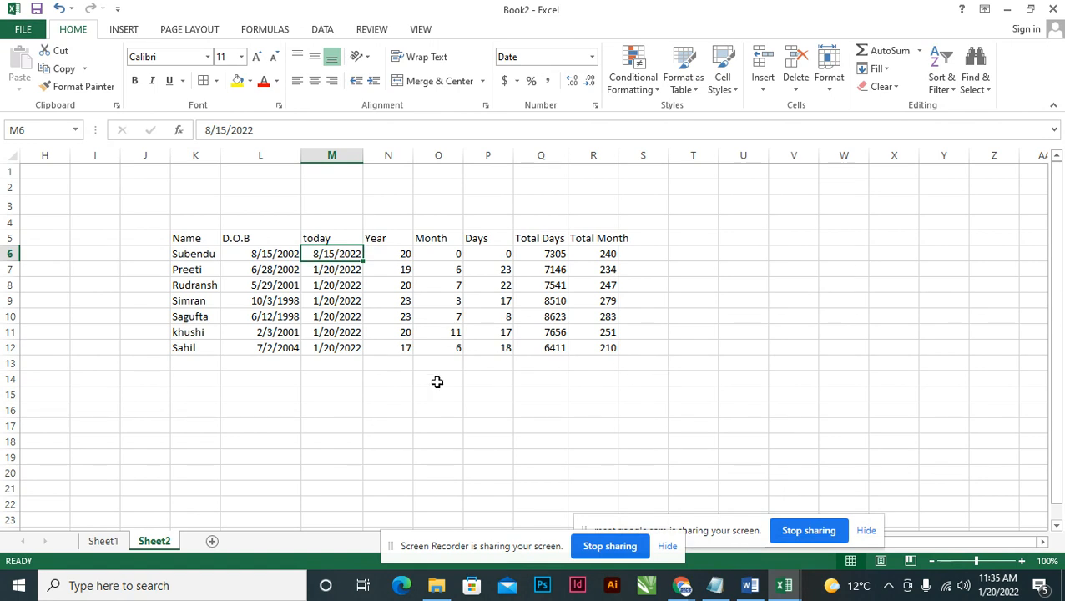
mouse_move(680, 585)
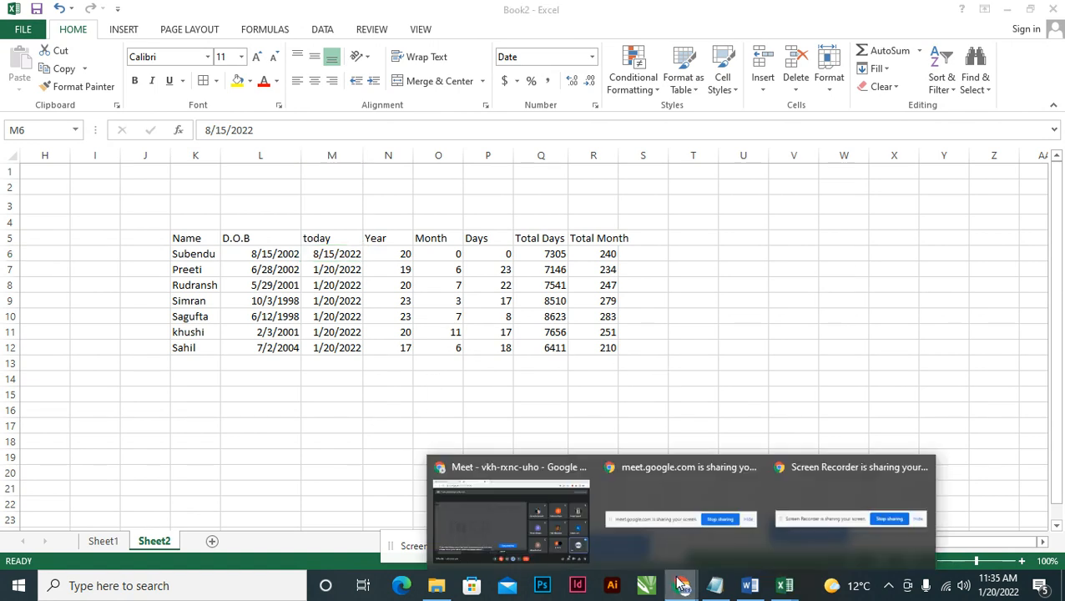
left_click(559, 528)
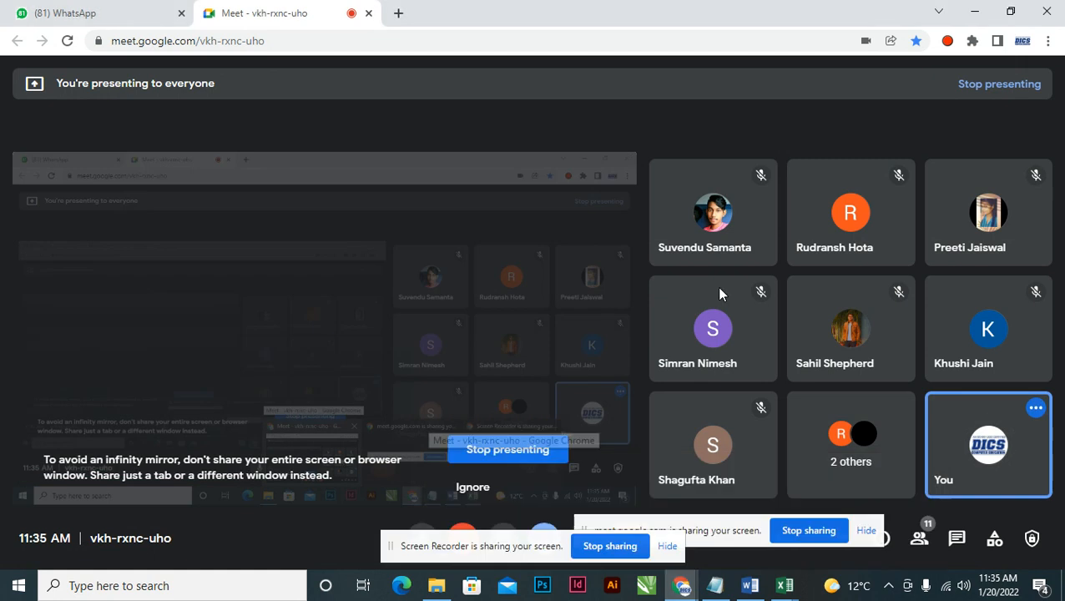